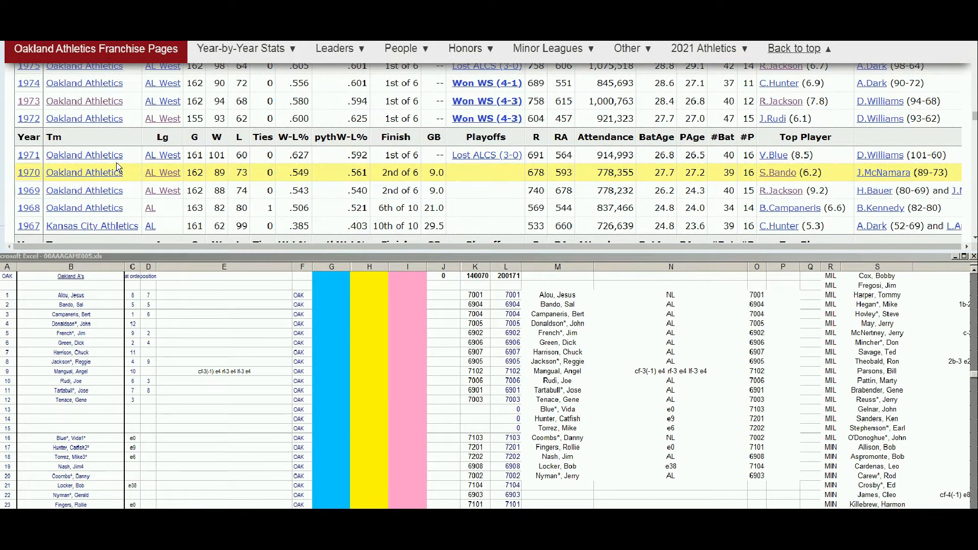
Step: Look up Sal Bando on Baseball Reference and examine his year-by-year batting statistics
left_click(332, 308)
left_click(331, 305)
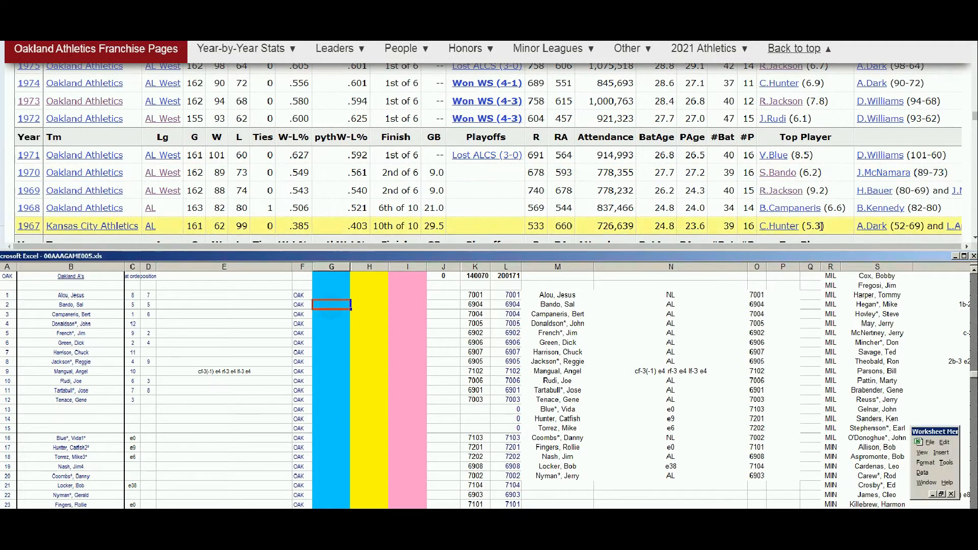
left_click_drag(975, 118, 974, 47)
left_click(732, 83)
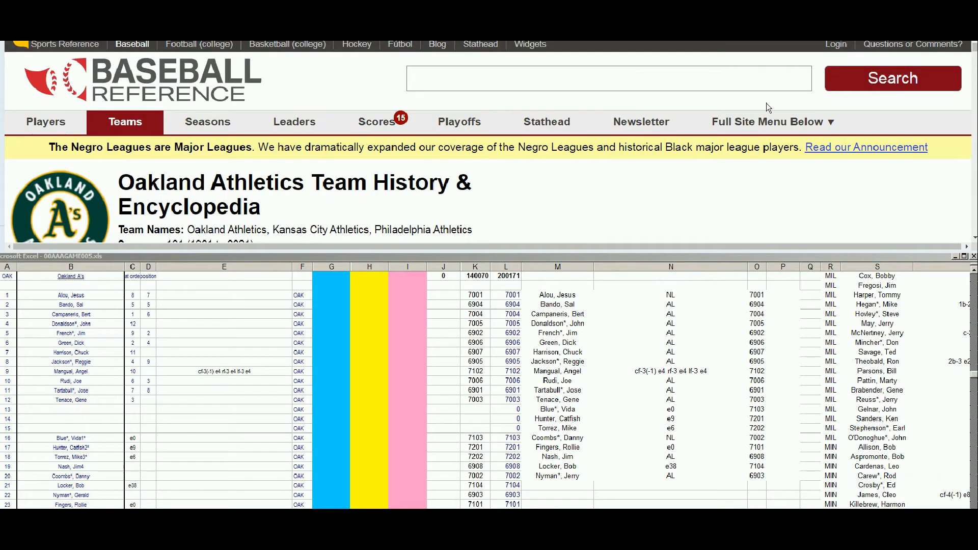
type("band")
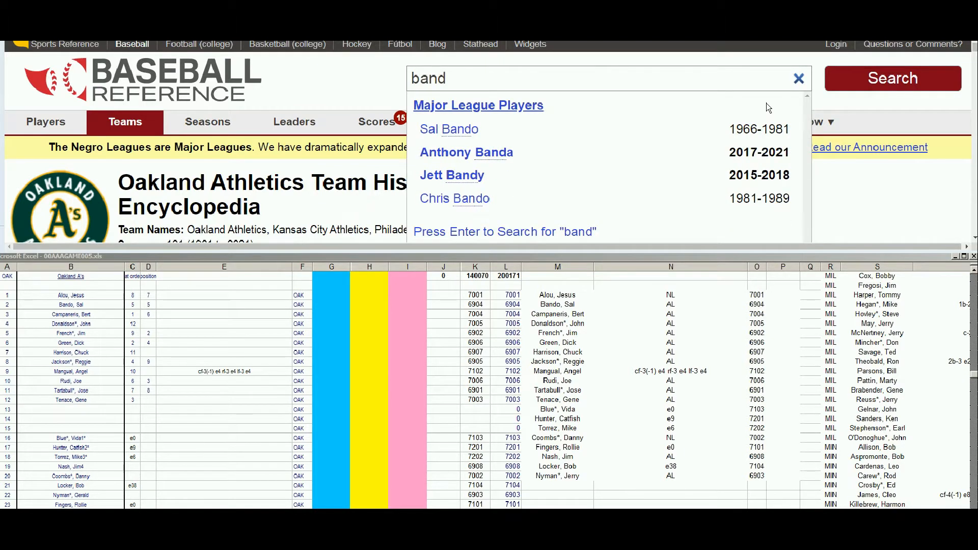
left_click(478, 129)
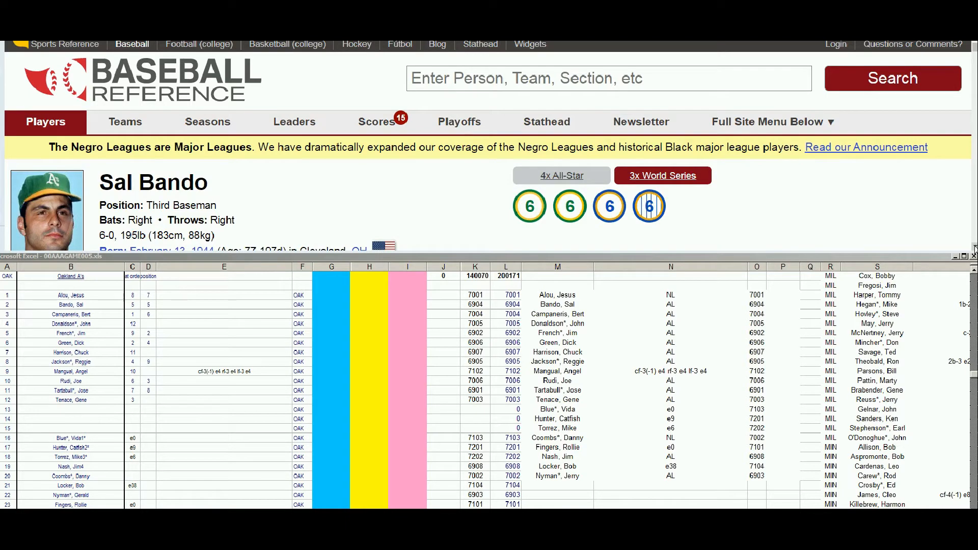
scroll(974, 248, "down", 15)
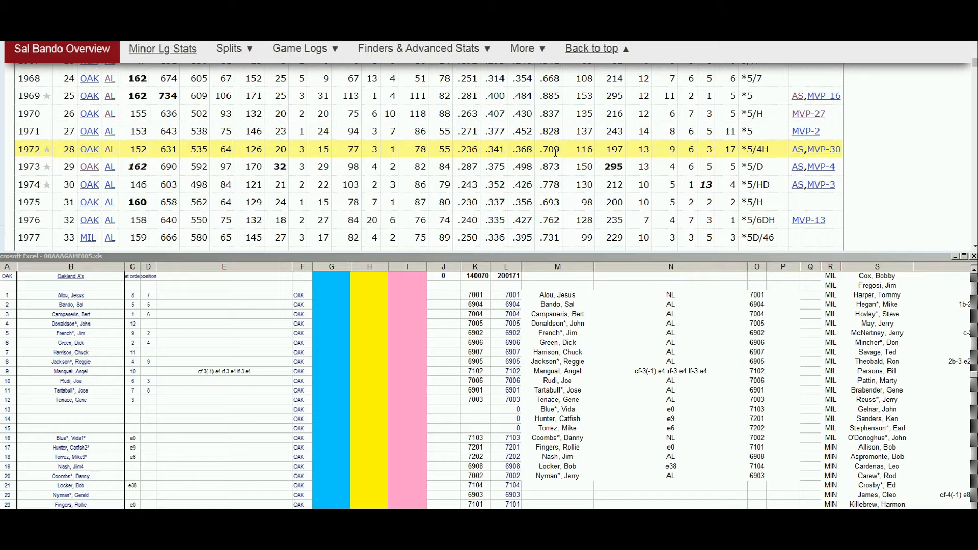
Step: In the Excel roster, enter 10000 in Sal Bando's blue column G cell and the note not72 in column J
left_click(331, 304)
type("10000")
key("Tab")
key("Tab")
key("Tab")
type("not72")
key("Return")
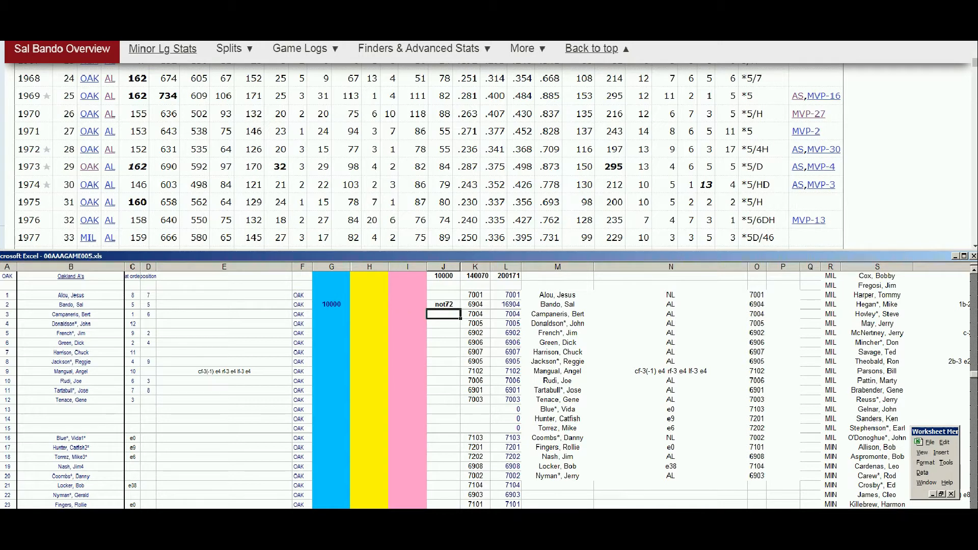
Step: Look up Jim French on Baseball Reference and examine his Standard Batting table
left_click_drag(976, 63, 975, 47)
left_click(734, 81)
type("fr")
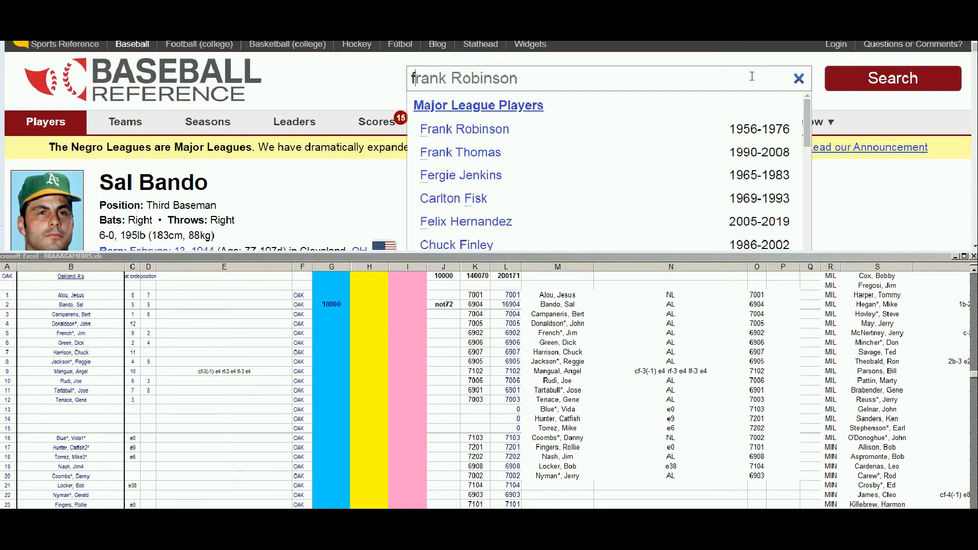
type("e")
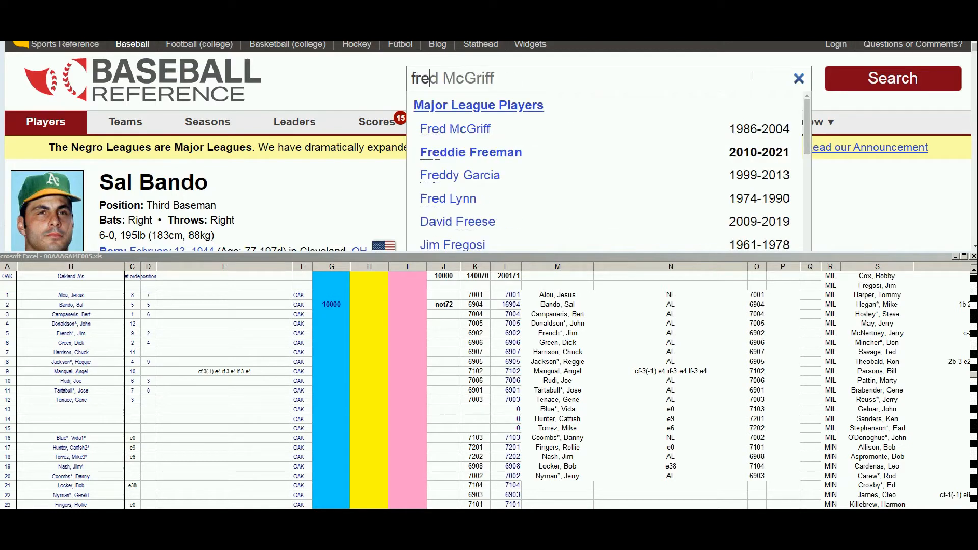
type("n")
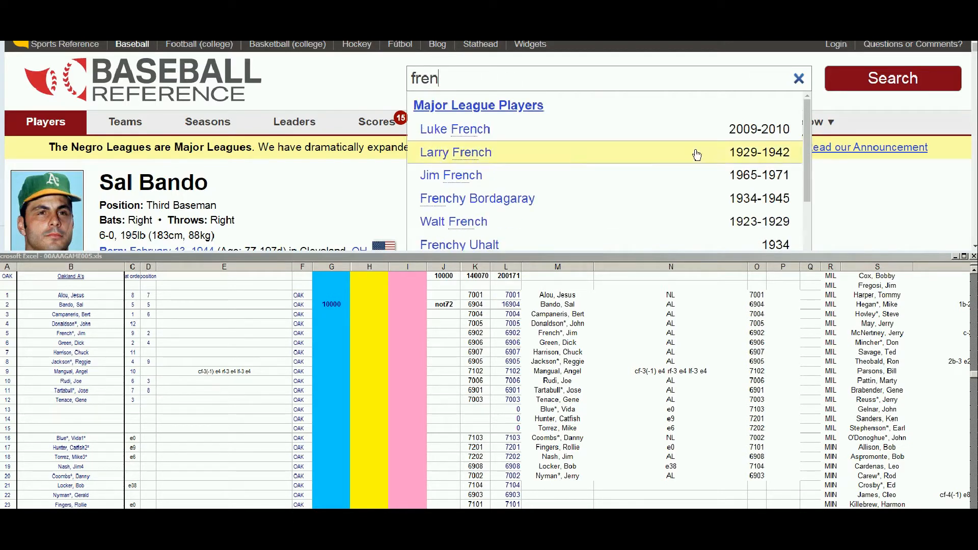
left_click(479, 175)
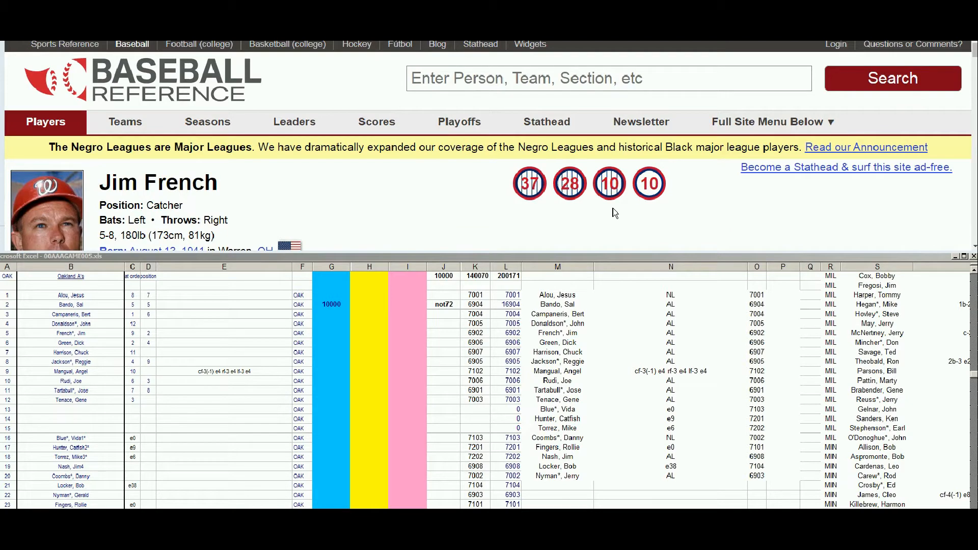
scroll(974, 249, "down", 8)
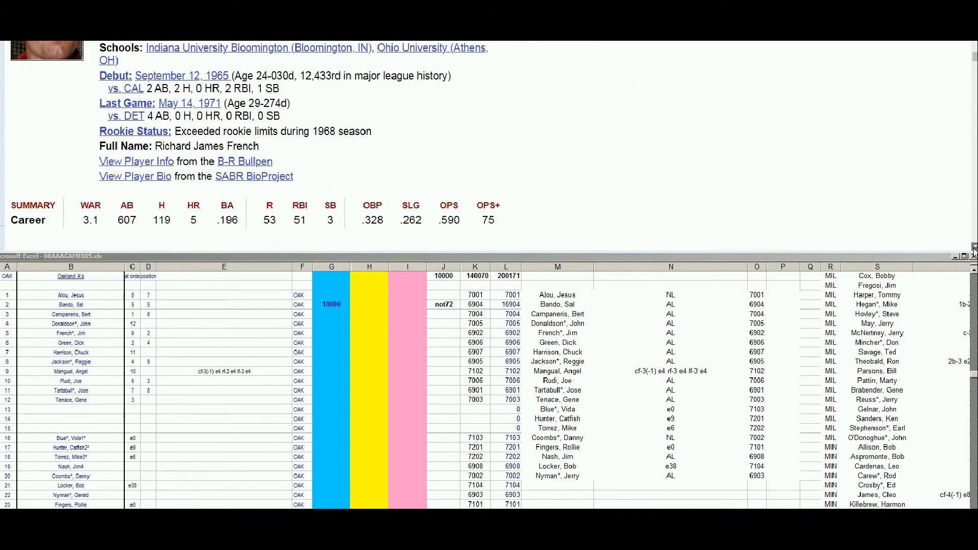
scroll(975, 250, "down", 4)
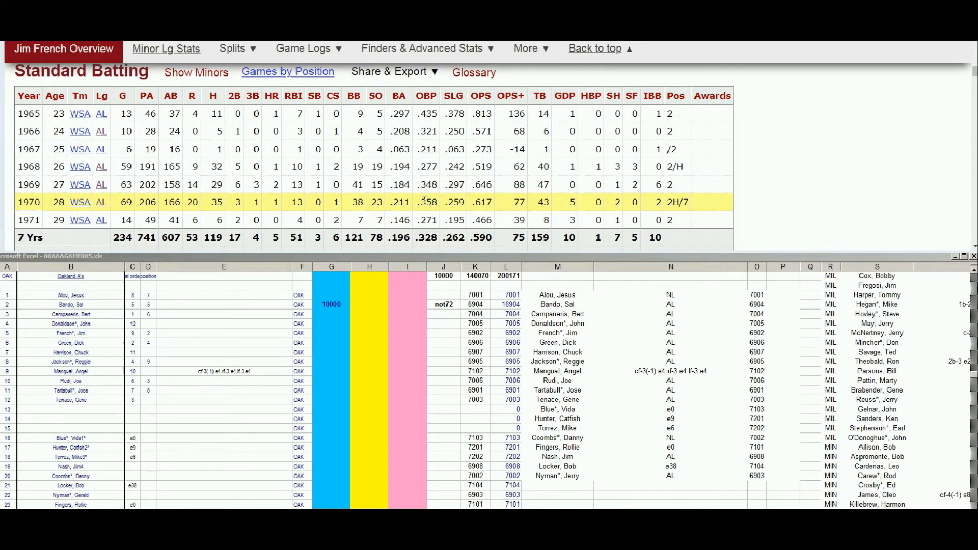
left_click(357, 305)
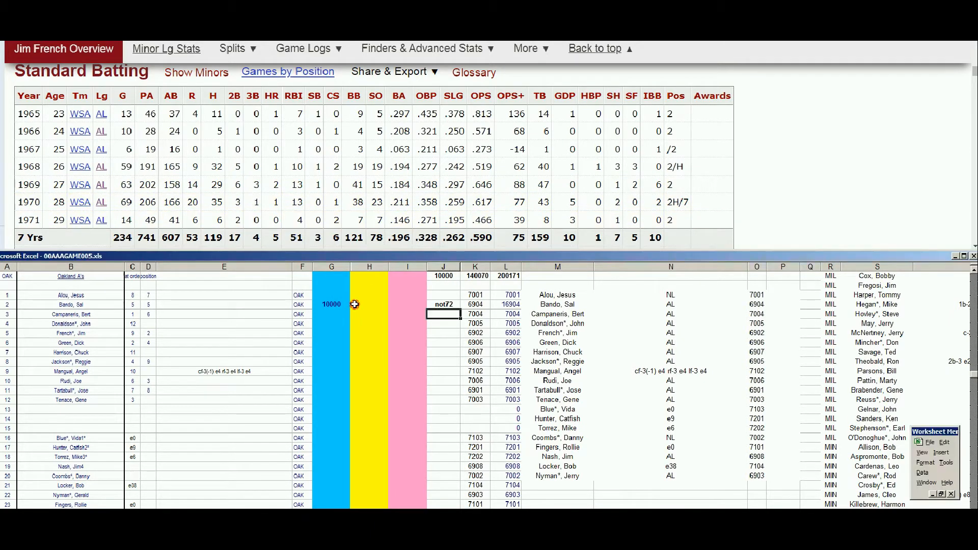
key("Down")
key("Down")
key("Down")
type("100")
key("Return")
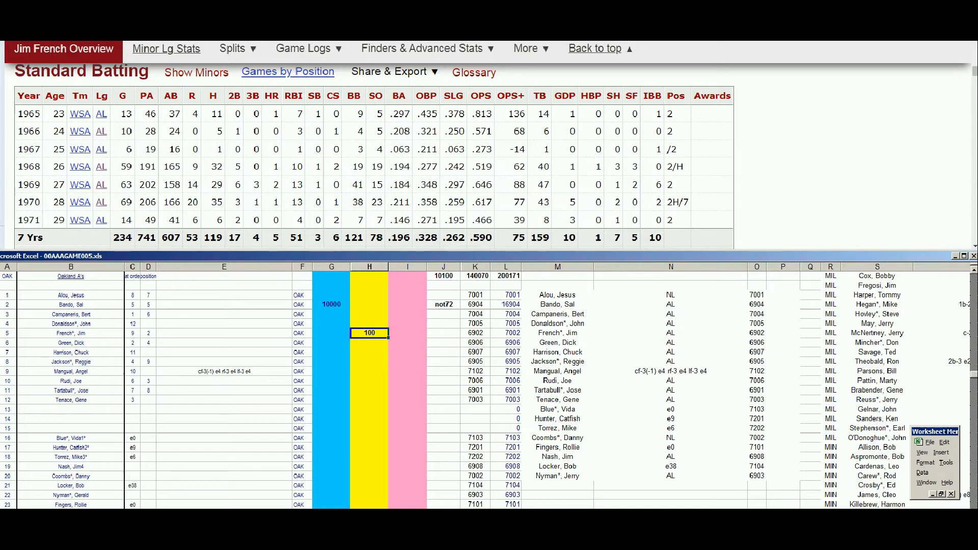
Step: Search Baseball Reference for Dick Green and open his player page
left_click_drag(974, 72, 975, 49)
left_click(730, 77)
type("dick f")
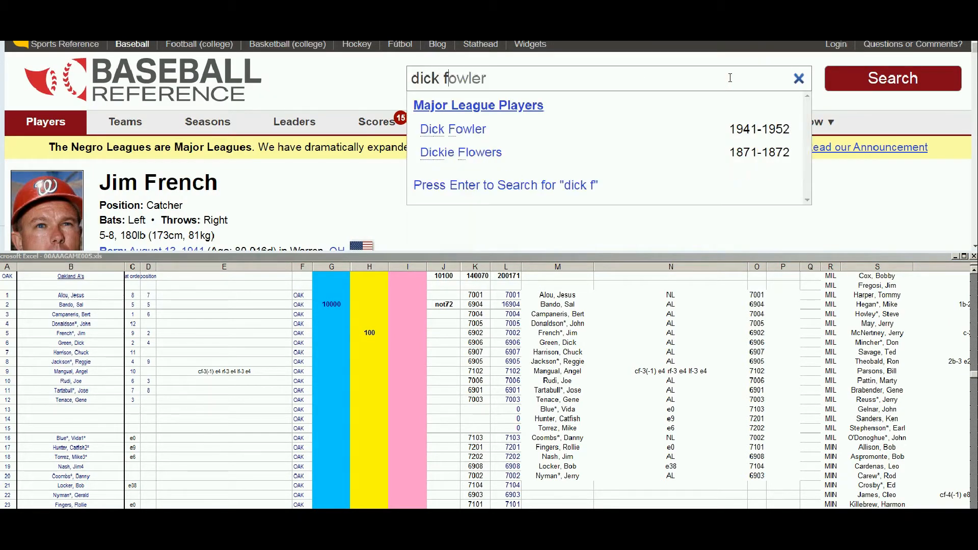
key("BackSpace")
type("gr")
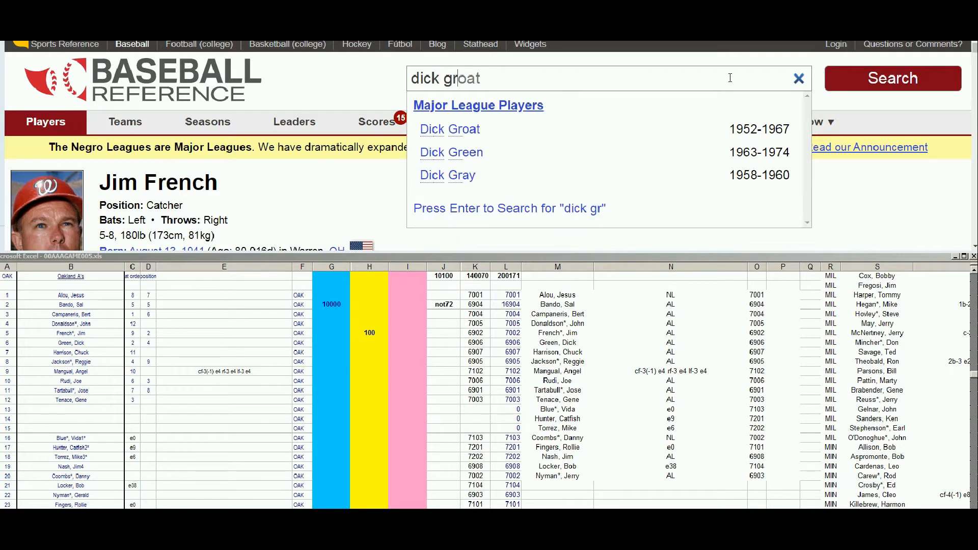
left_click(474, 161)
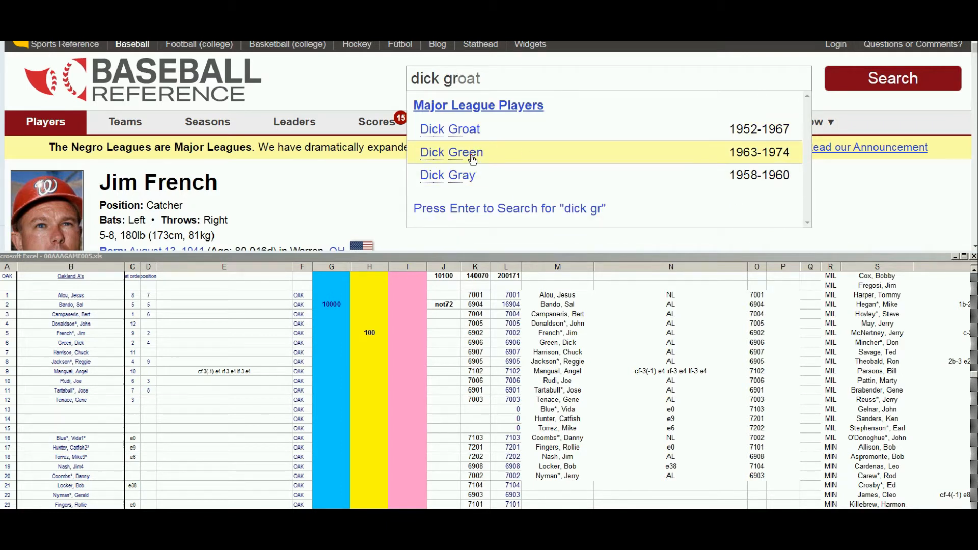
Step: Examine Dick Green's year-by-year Standard Batting statistics through 1974
left_click(974, 246)
left_click(974, 246)
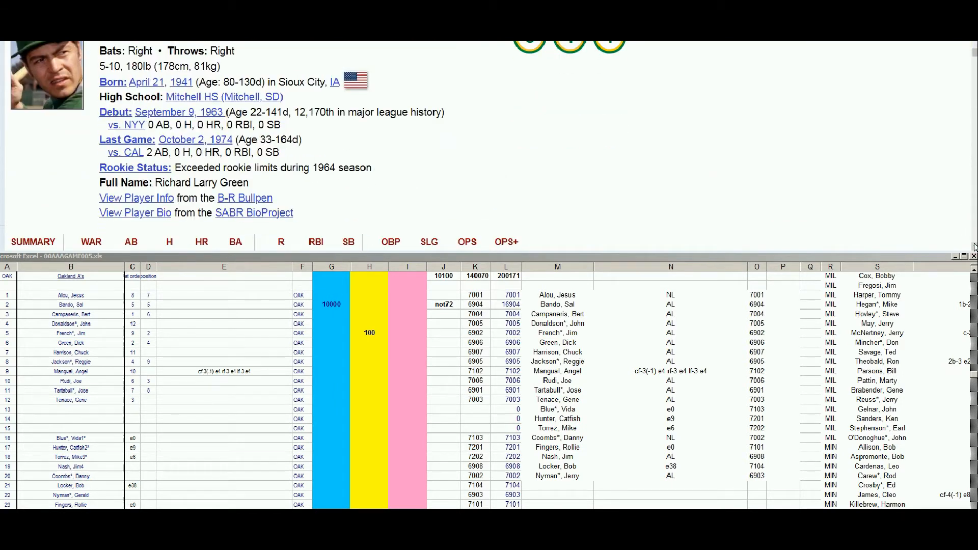
left_click(975, 247)
left_click(975, 247)
left_click(974, 247)
left_click(975, 247)
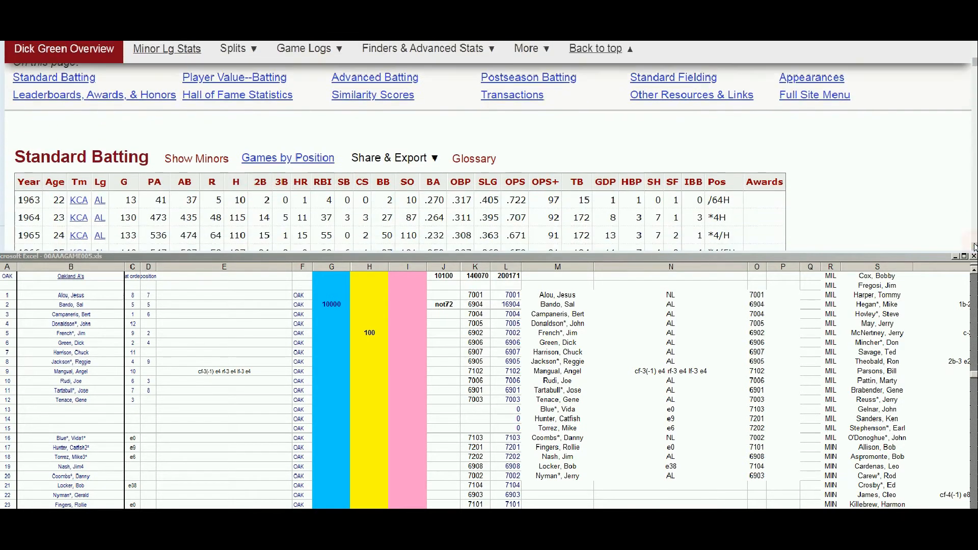
left_click(975, 248)
left_click(974, 247)
left_click(975, 248)
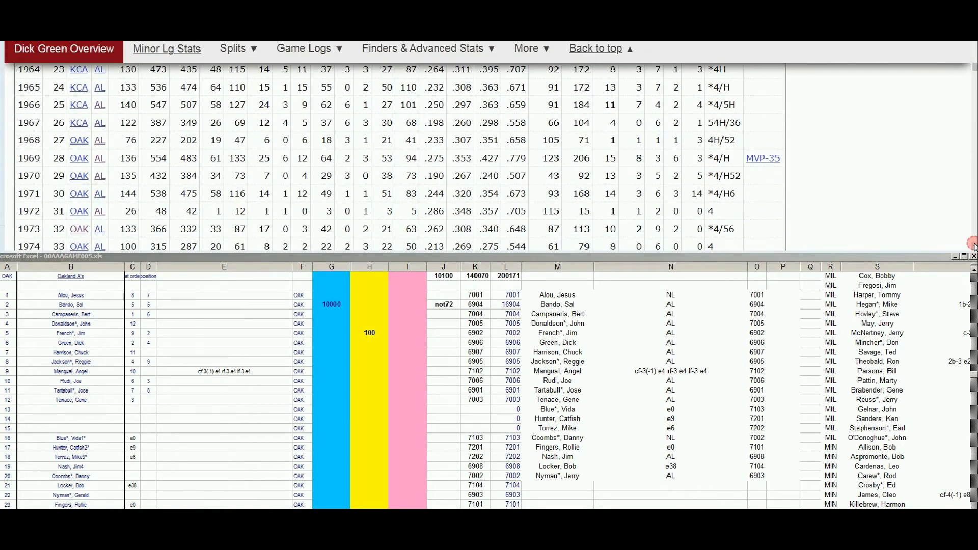
left_click(974, 247)
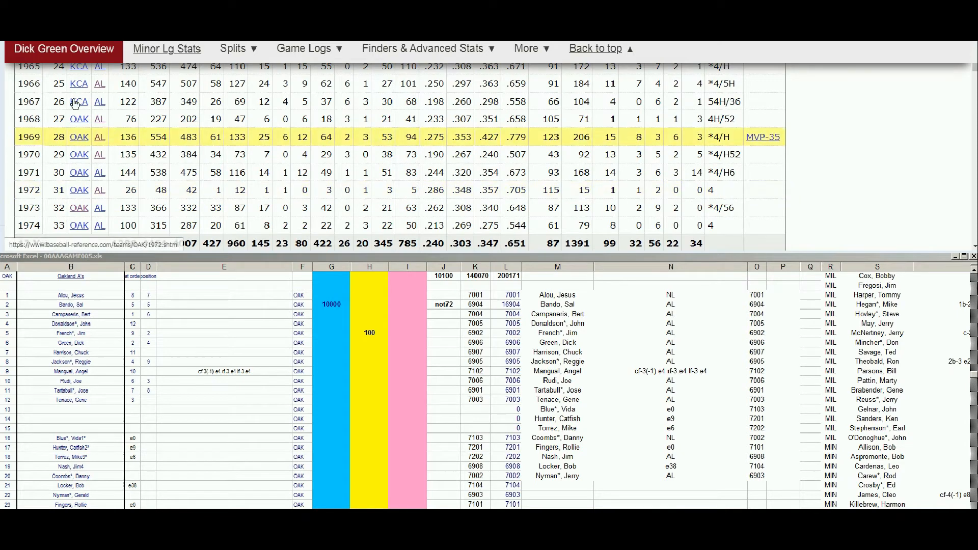
Step: Check Oakland's players and additional players in the 1972 Strat-O-Matic roster on Gary's roster page, then return to Dick Green's statistics
left_click(97, 26)
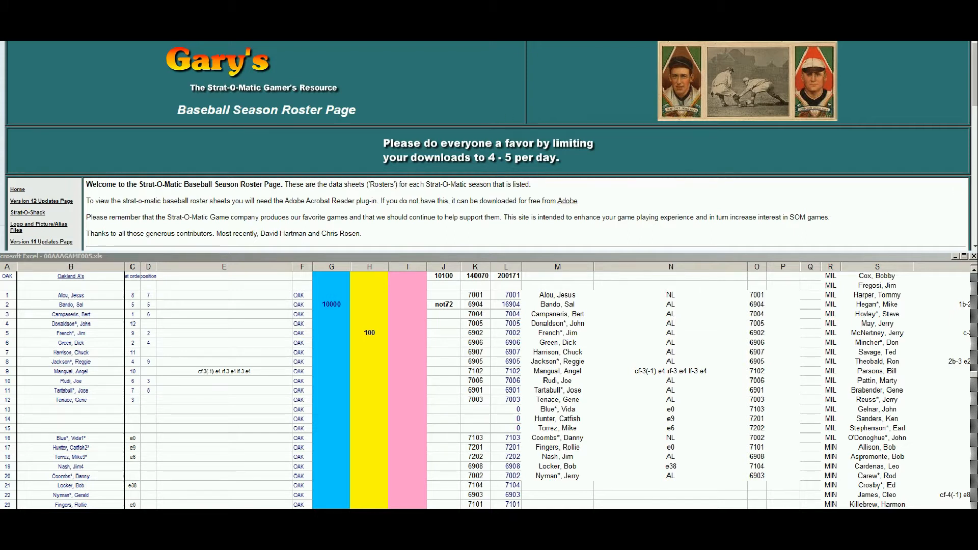
scroll(890, 177, "down", 3)
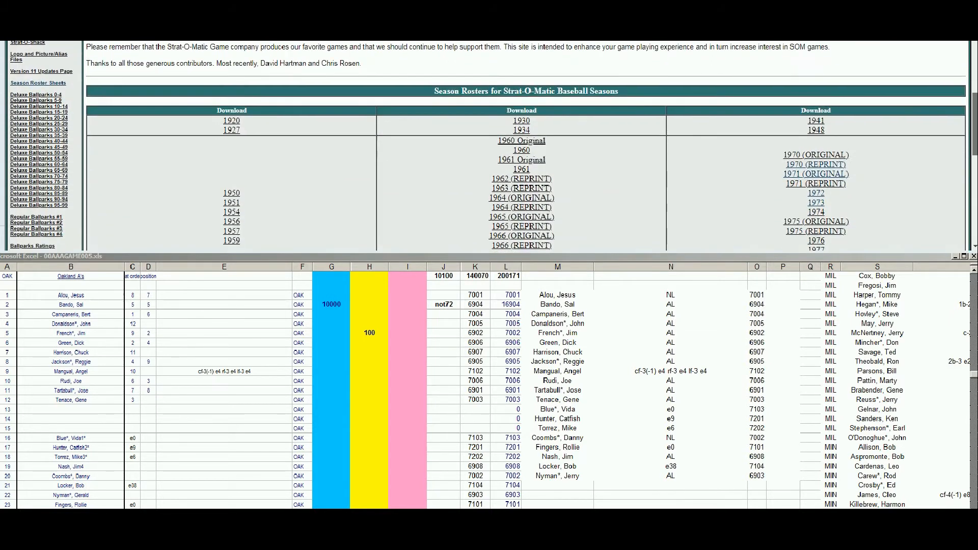
left_click(820, 190)
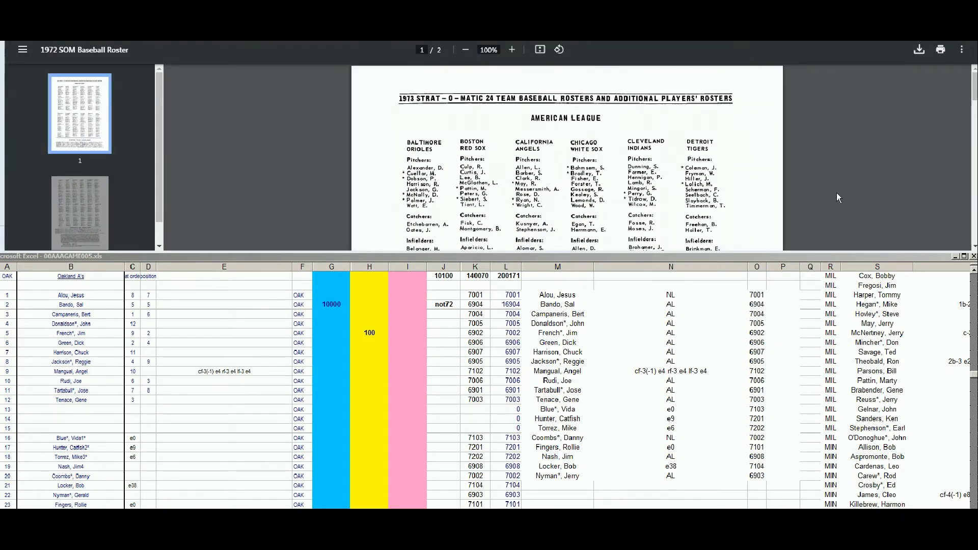
scroll(836, 193, "down", 3)
scroll(836, 192, "down", 2)
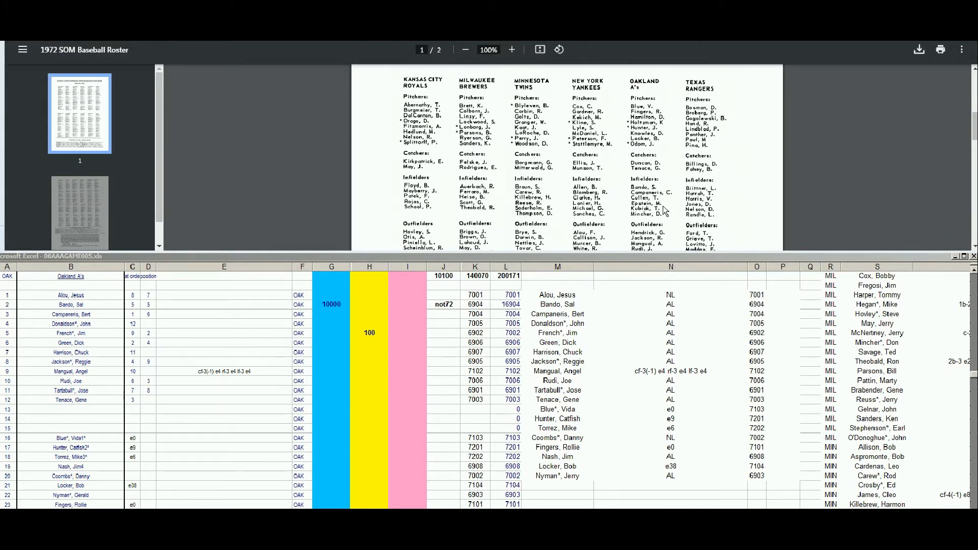
scroll(670, 213, "down", 1)
scroll(670, 211, "down", 1)
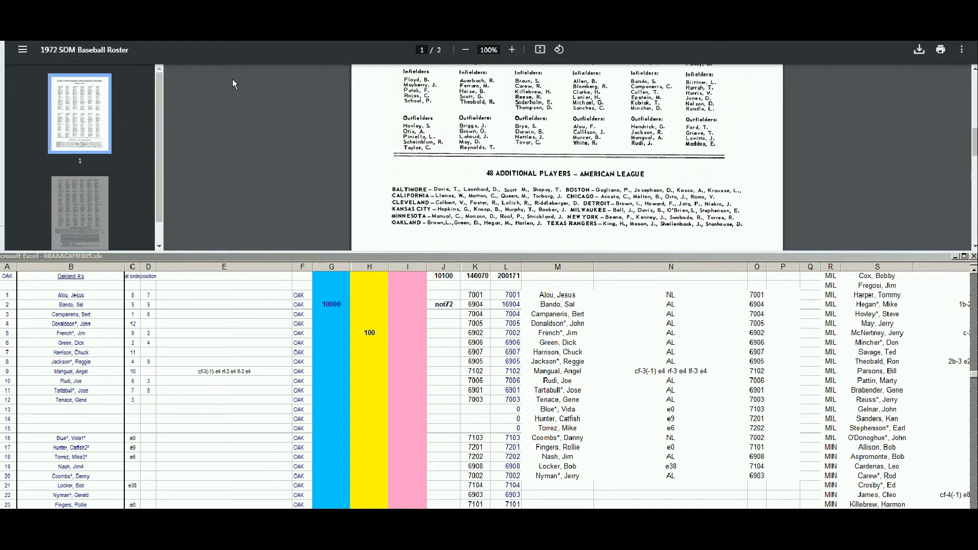
left_click(219, 36)
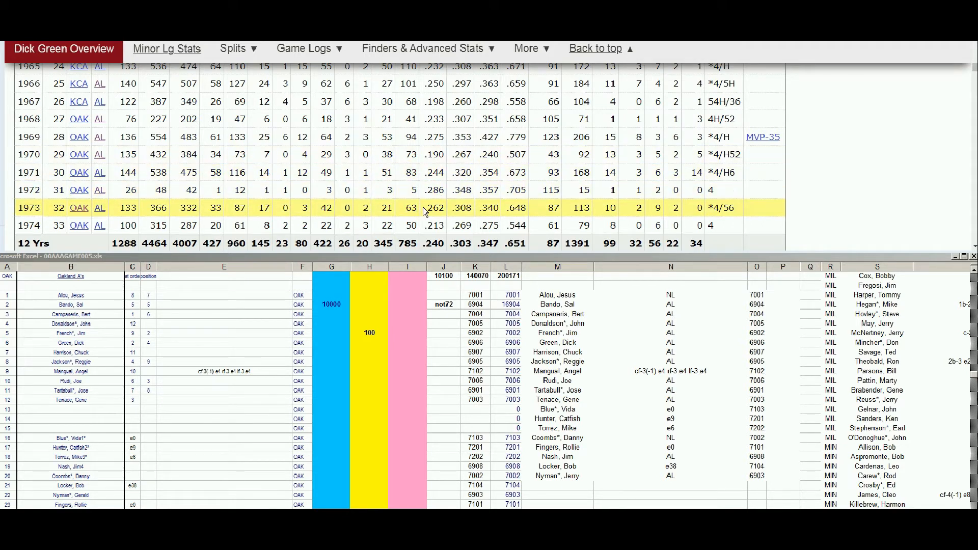
left_click(439, 363)
left_click(446, 343)
key("Left")
key("Left")
key("Left")
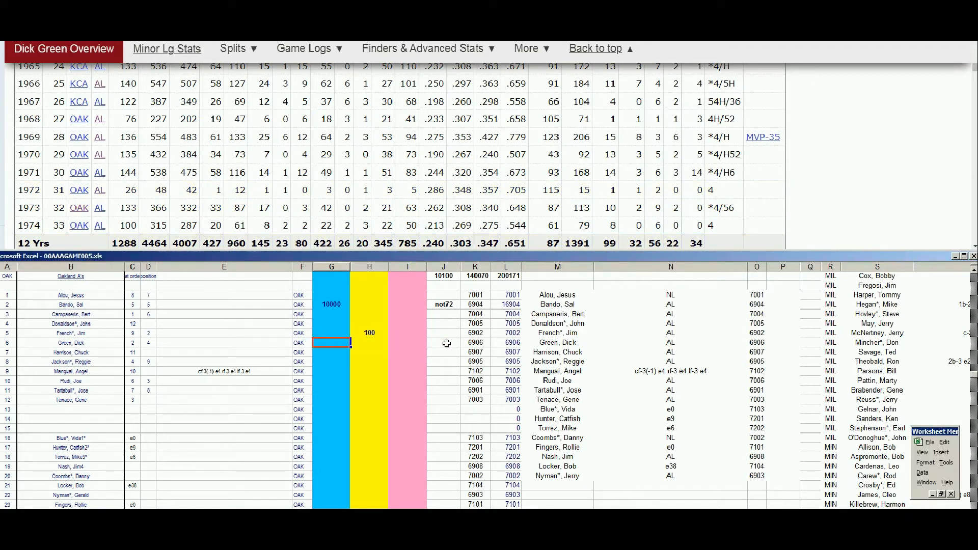
type("10000")
key("Right")
key("Right")
key("Right")
type("72")
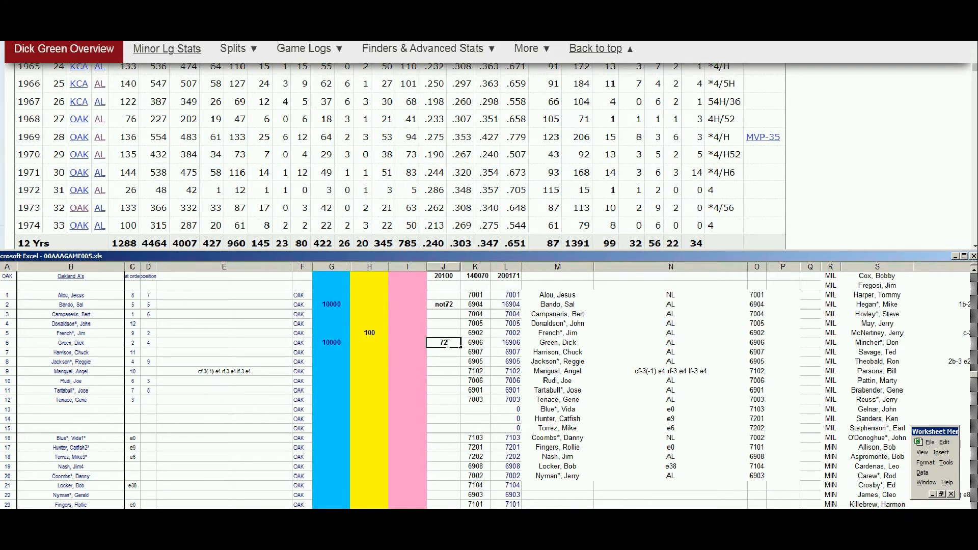
type("!")
key("Return")
Step: Look up Chuck Harrison on Baseball Reference and examine his Standard Batting table
left_click_drag(976, 68, 975, 45)
left_click(802, 74)
type("chcu")
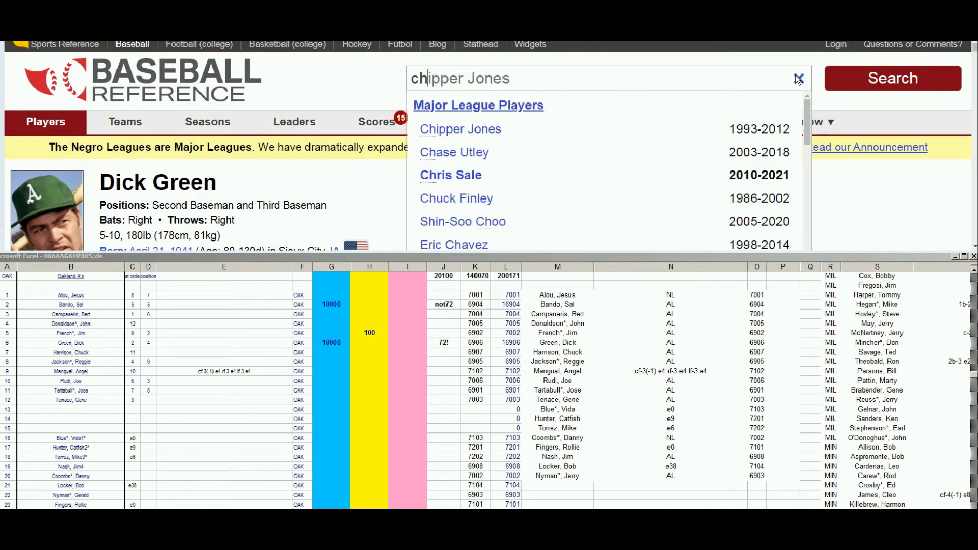
key("BackSpace")
key("BackSpace")
type("uck h")
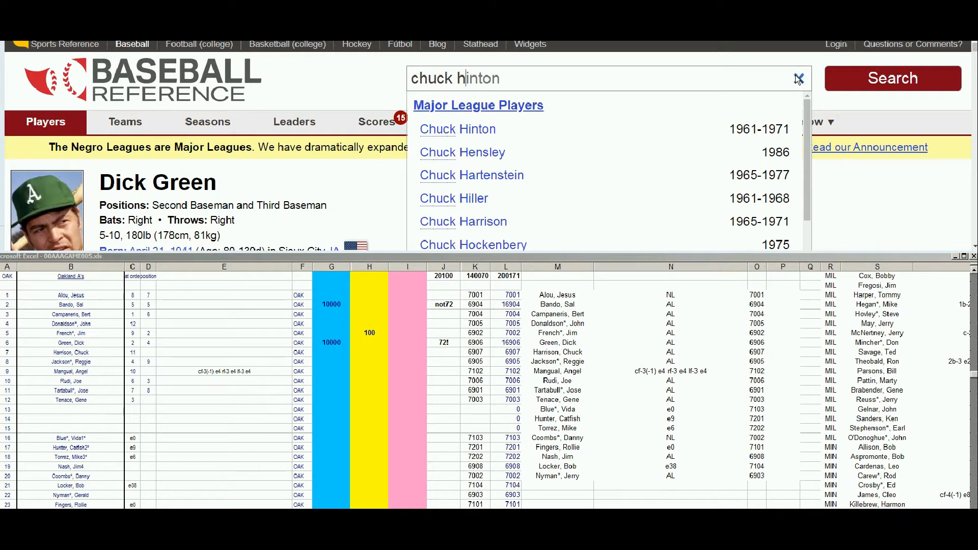
type("arrison")
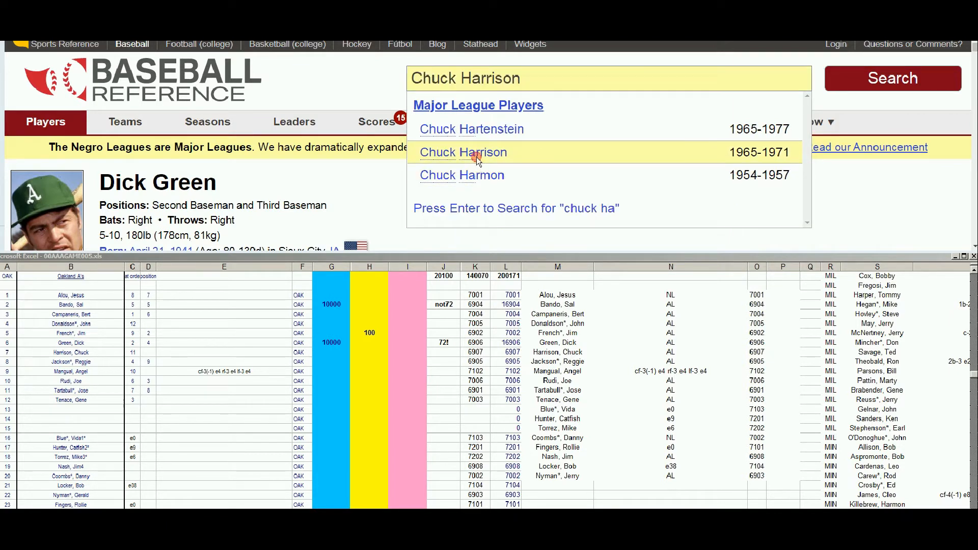
left_click(478, 161)
left_click(974, 246)
scroll(974, 246, "down", 6)
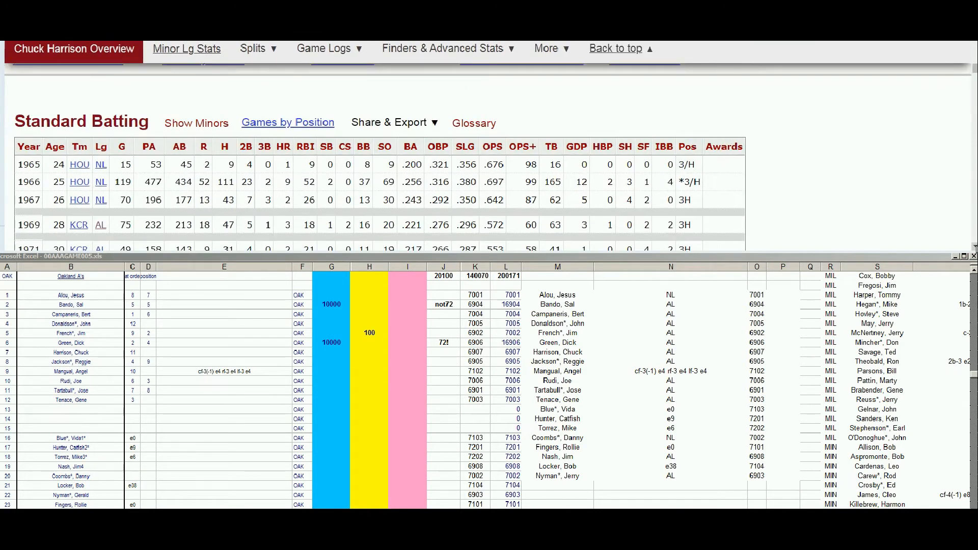
scroll(974, 246, "down", 2)
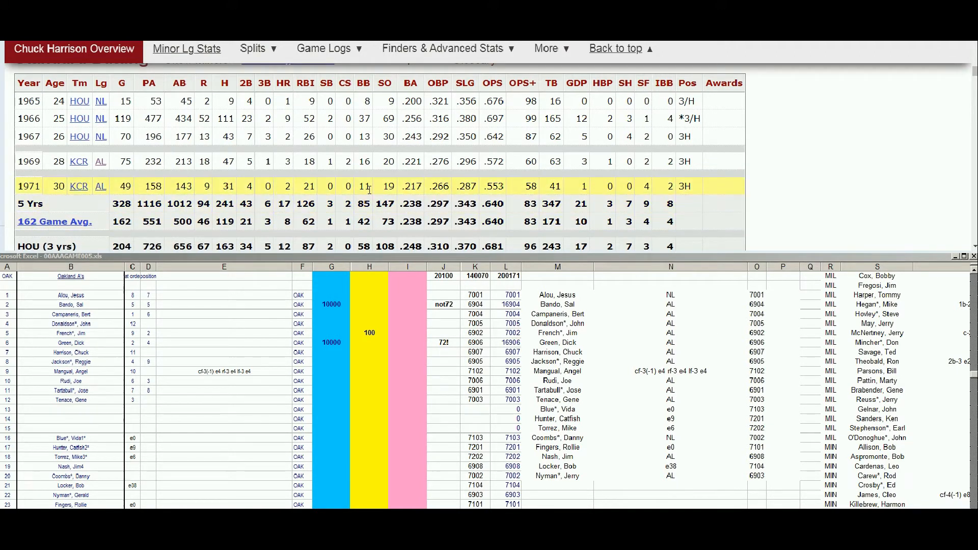
left_click(356, 355)
left_click(361, 344)
key("Down")
key("Down")
key("Down")
key("Down")
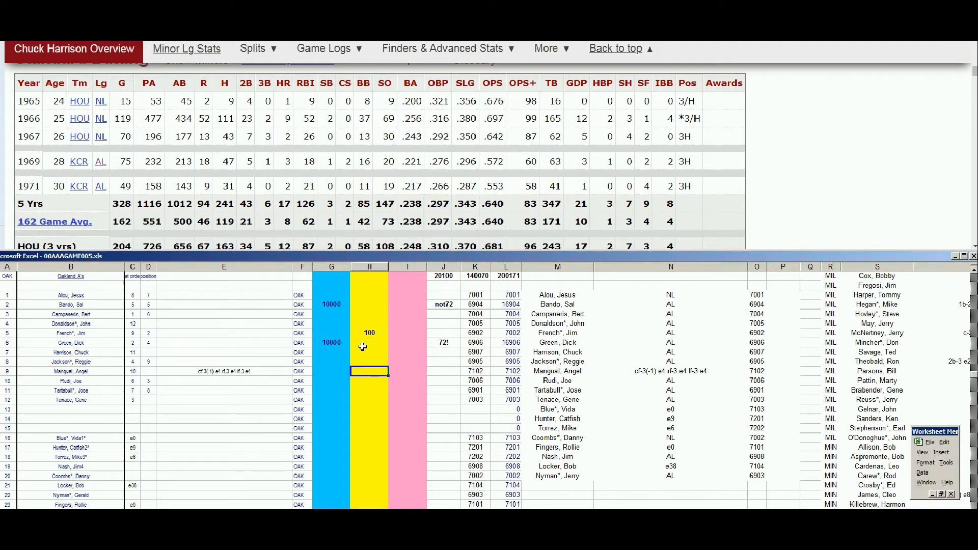
key("Up")
key("Up")
key("Up")
key("Right")
type("1")
key("Return")
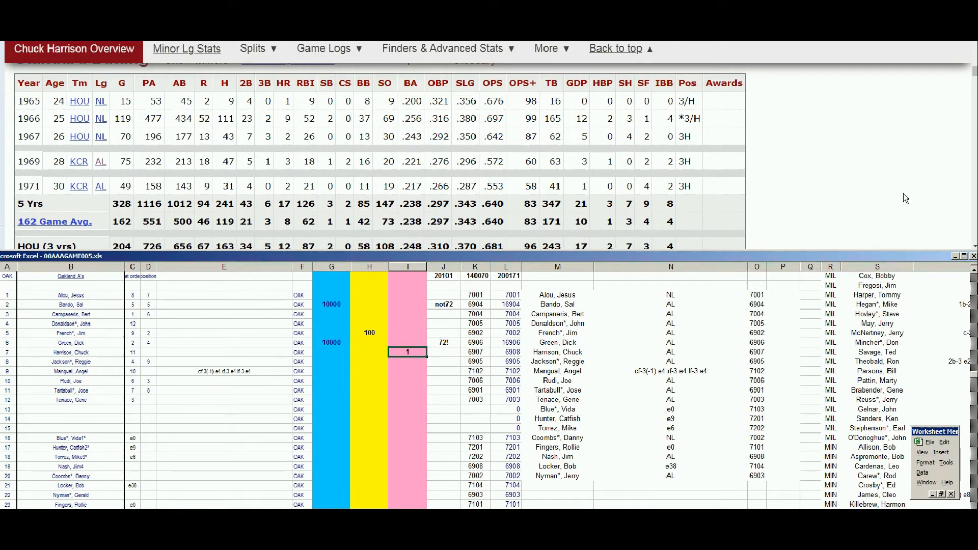
Step: Look up Reggie Jackson on Baseball Reference and examine his Standard Batting table from 1967 through 1974
left_click_drag(974, 74, 973, 48)
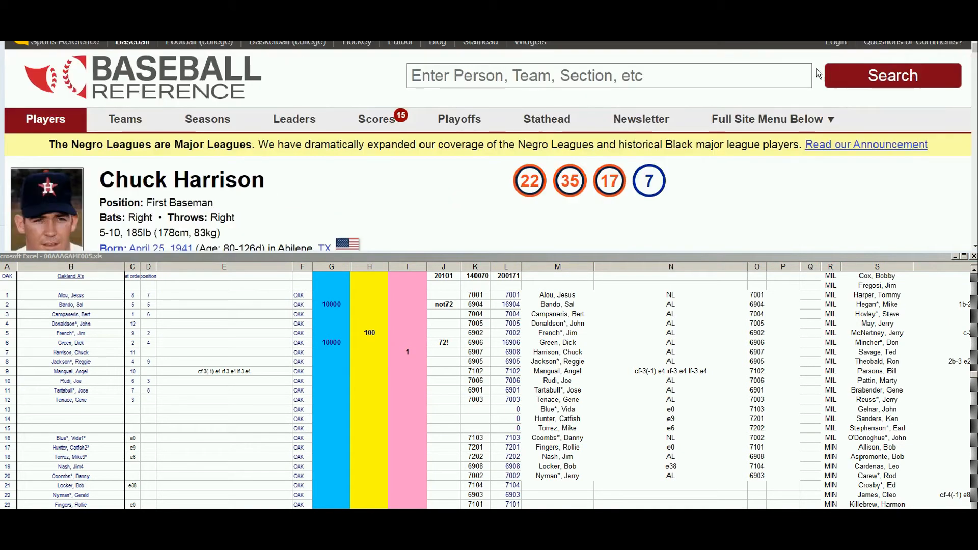
left_click(798, 74)
type("reggie")
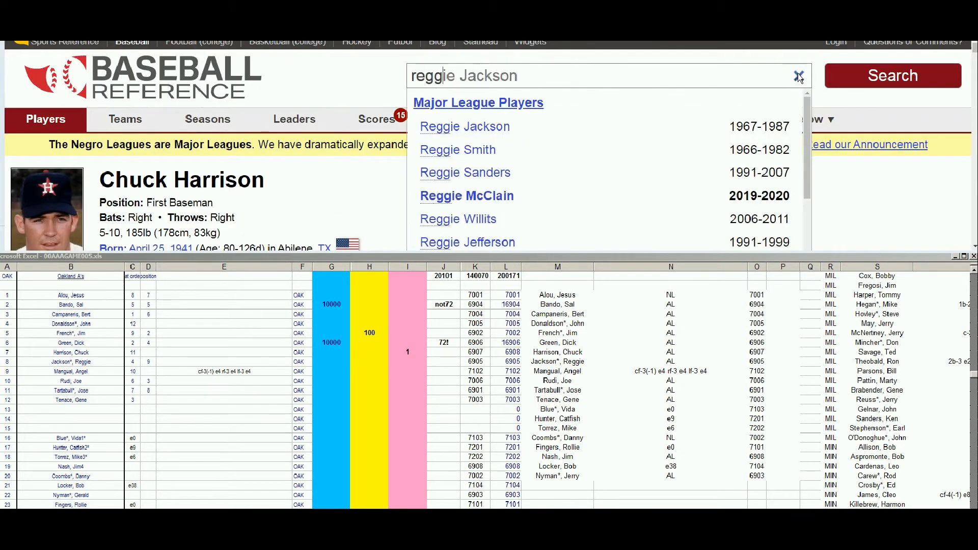
left_click(463, 127)
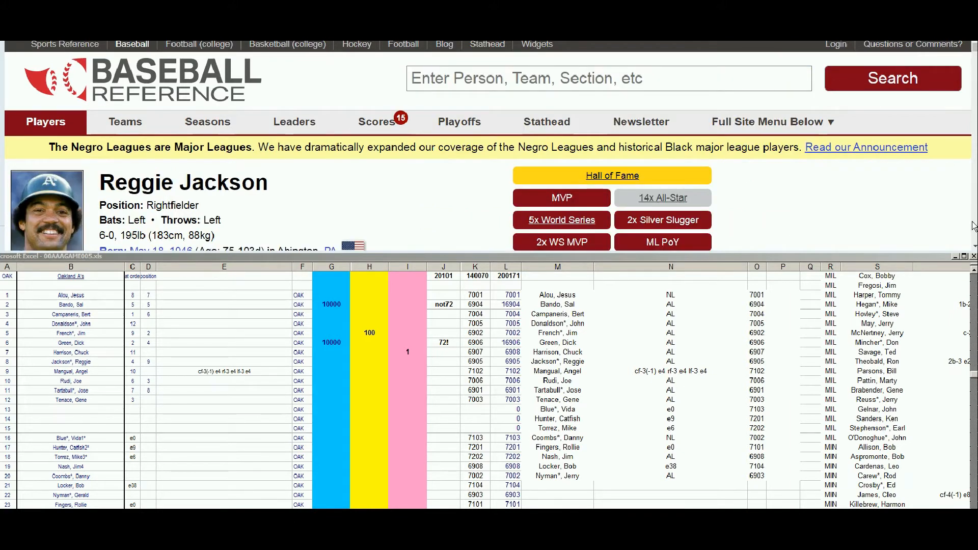
scroll(489, 147, "down", 2)
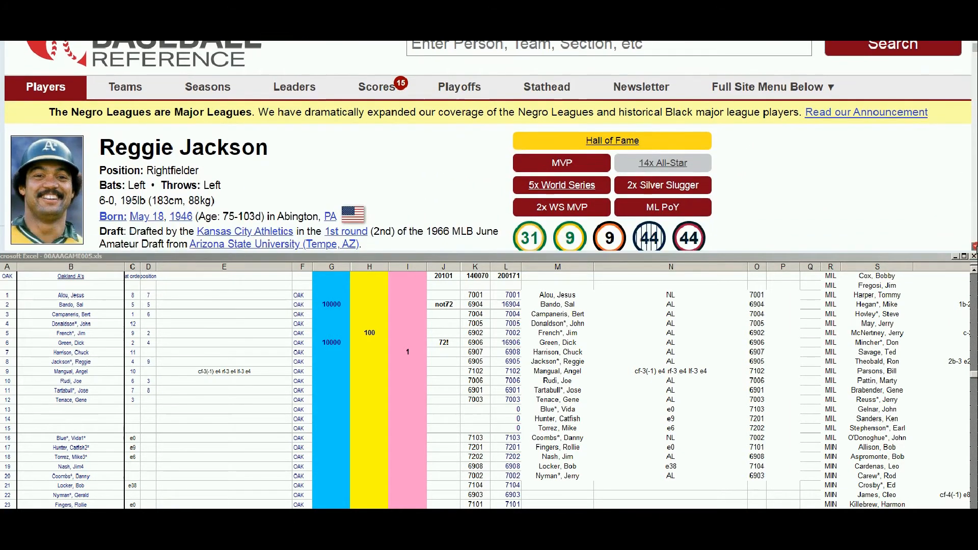
scroll(489, 148, "down", 5)
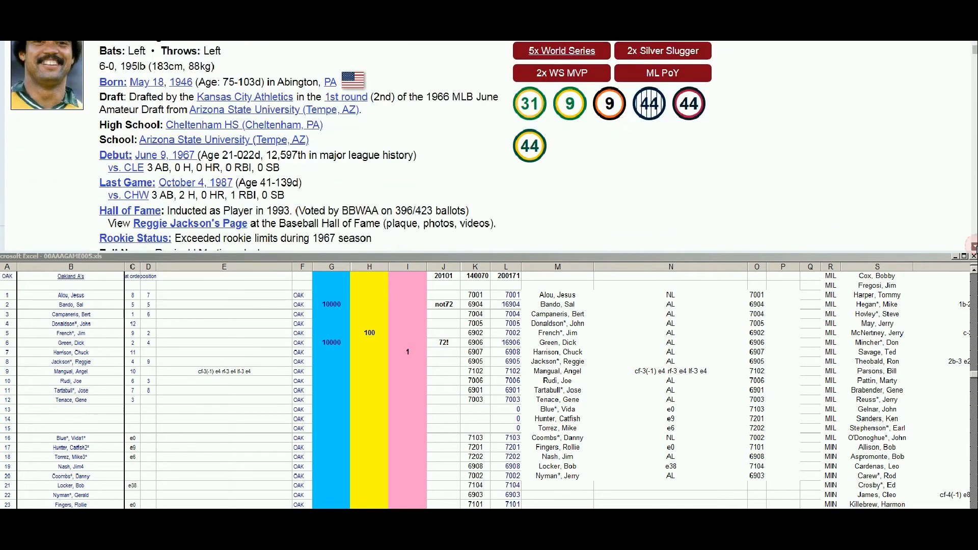
scroll(489, 148, "down", 3)
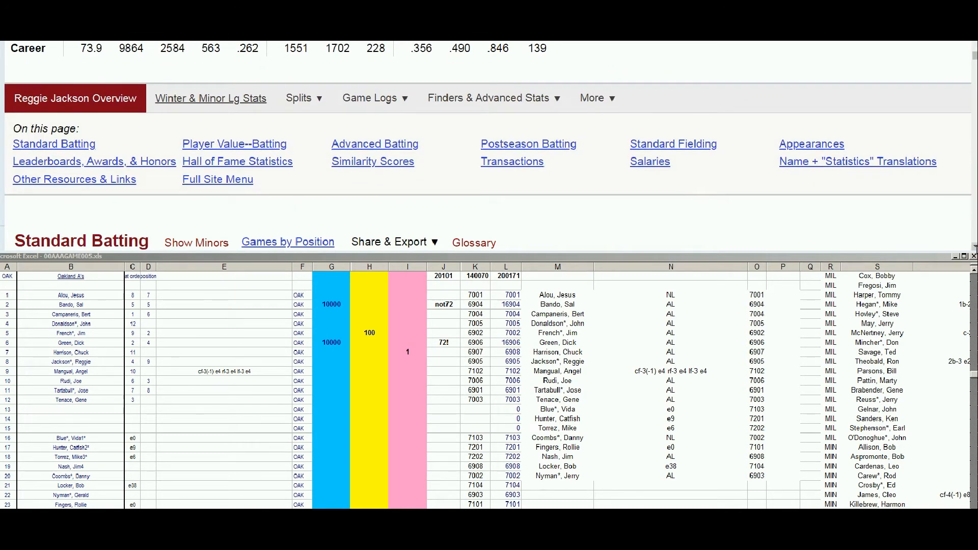
scroll(489, 148, "down", 3)
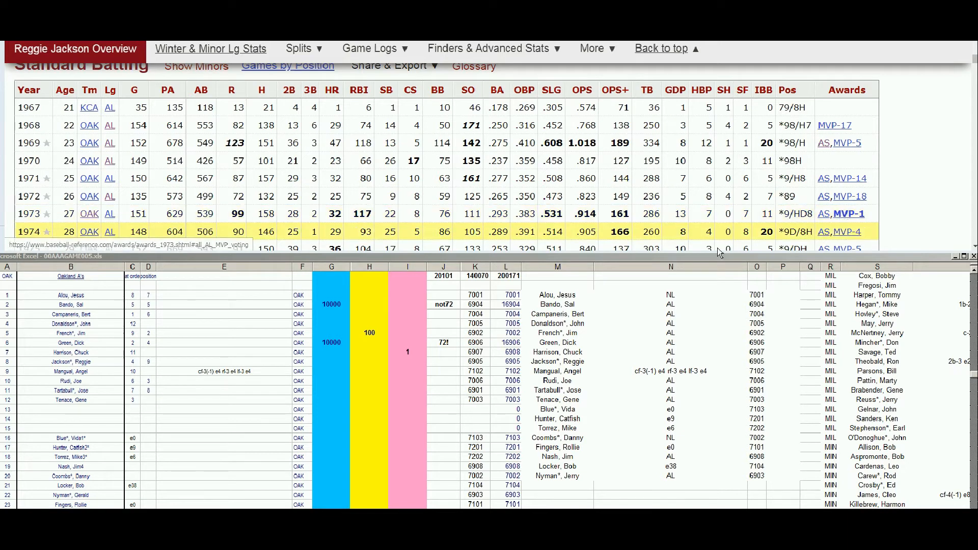
Step: In the Excel roster, enter 10000 in Reggie Jackson's blue column G cell and the note 73! in column J
left_click(336, 362)
left_click(338, 362)
key("Down")
key("Down")
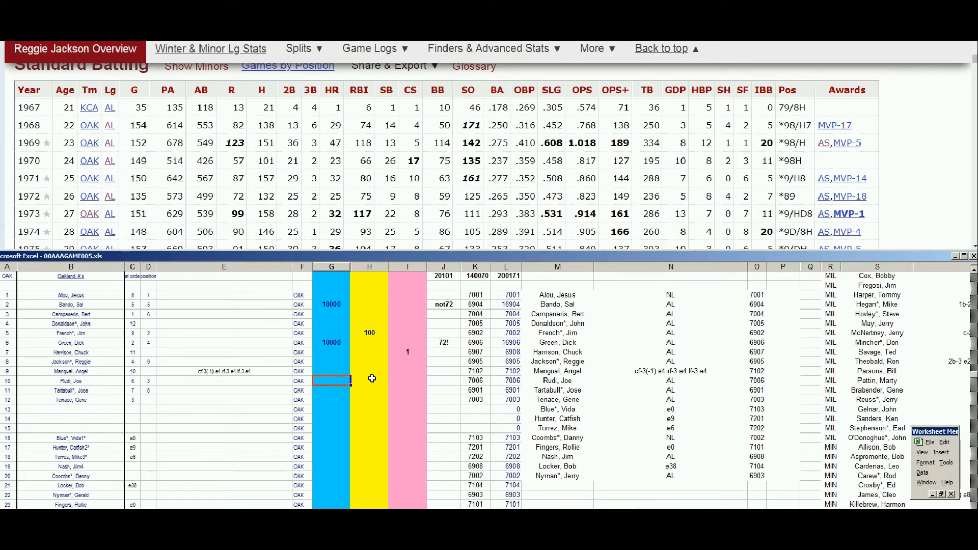
key("Up")
key("Up")
type("10000")
key("Right")
key("Right")
key("Right")
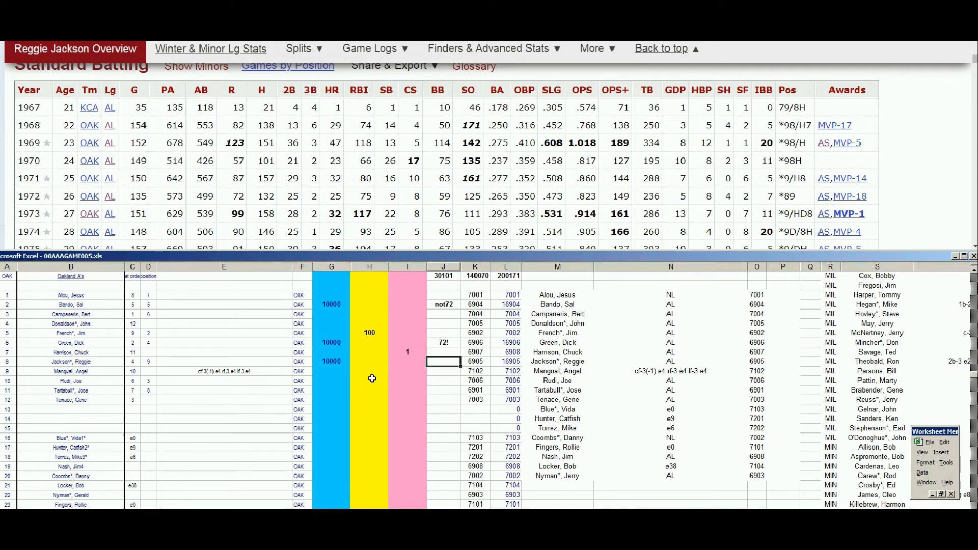
type("73!")
left_click(443, 342)
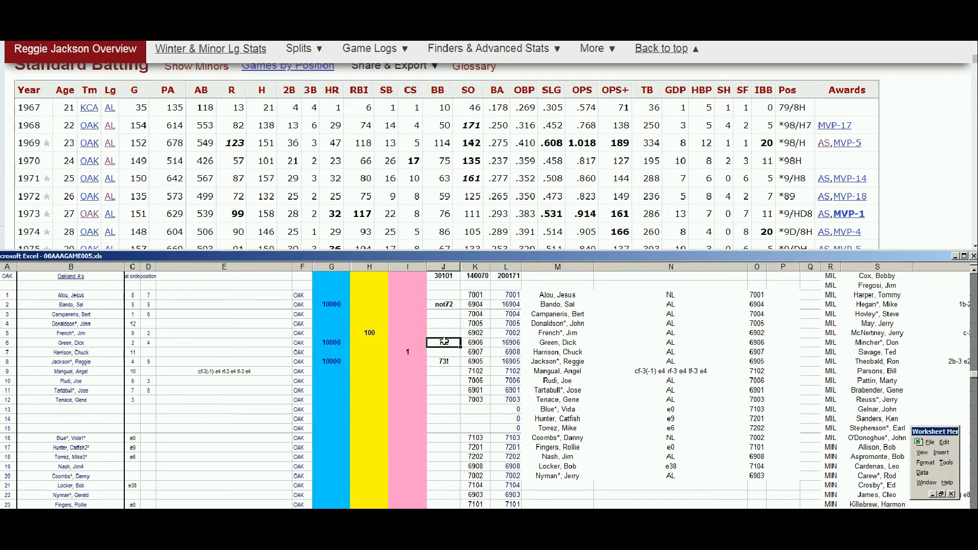
left_click(451, 304)
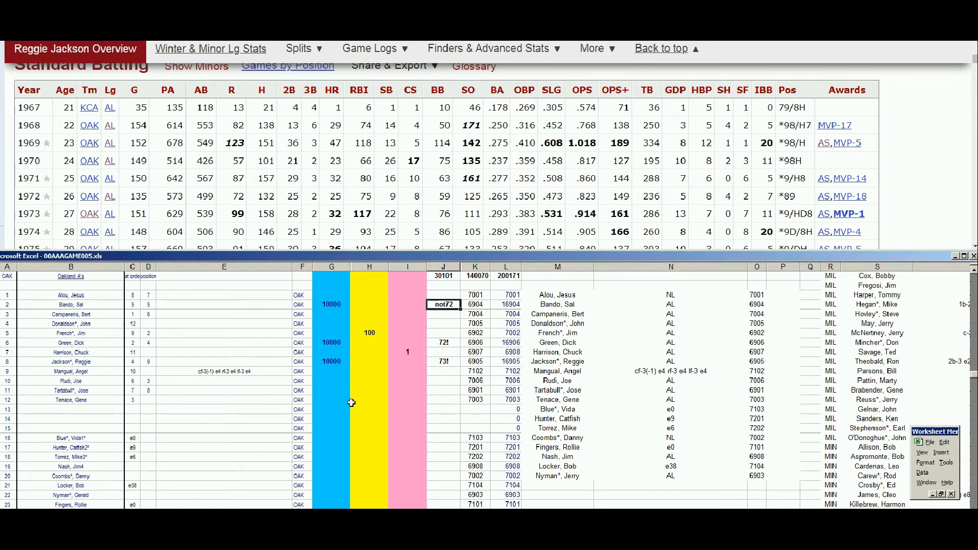
Step: Look up José Tartabull on Baseball Reference and examine his year-by-year Standard Batting statistics through 1970
left_click(972, 62)
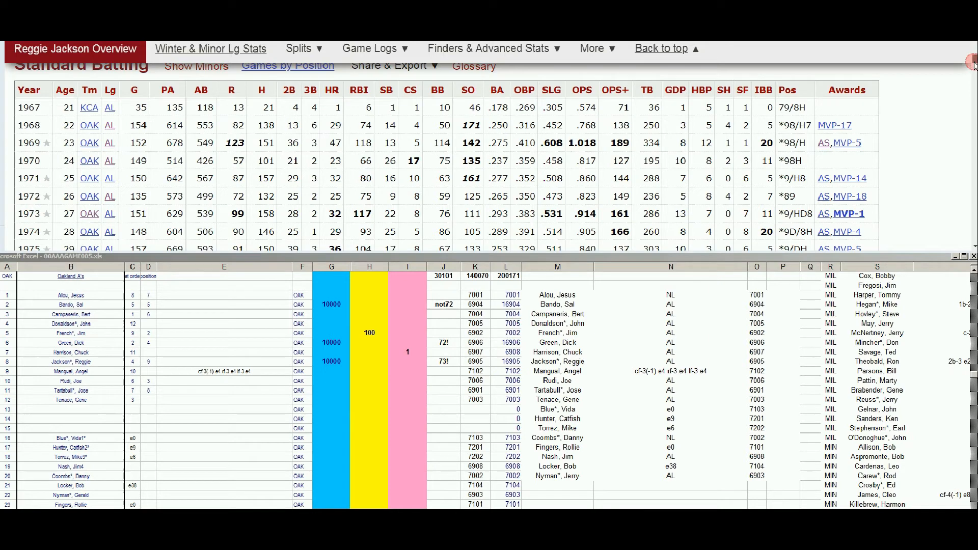
scroll(972, 62, "up", 10)
left_click(683, 81)
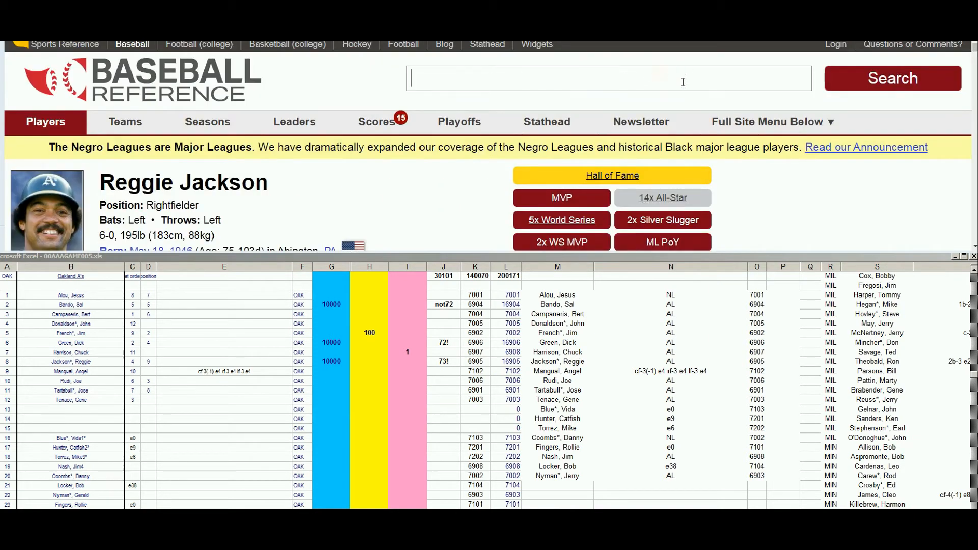
type("jose t")
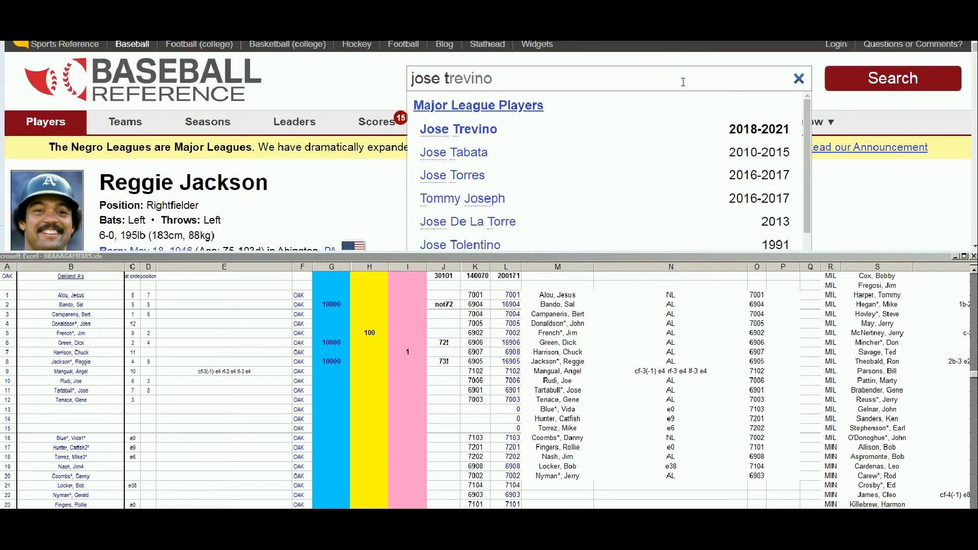
type("ar")
left_click(479, 129)
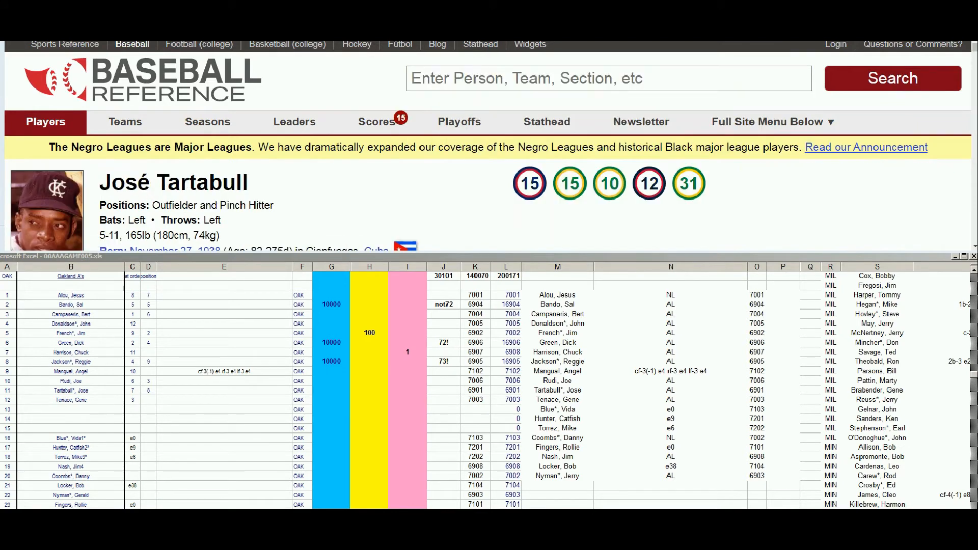
scroll(489, 146, "down", 5)
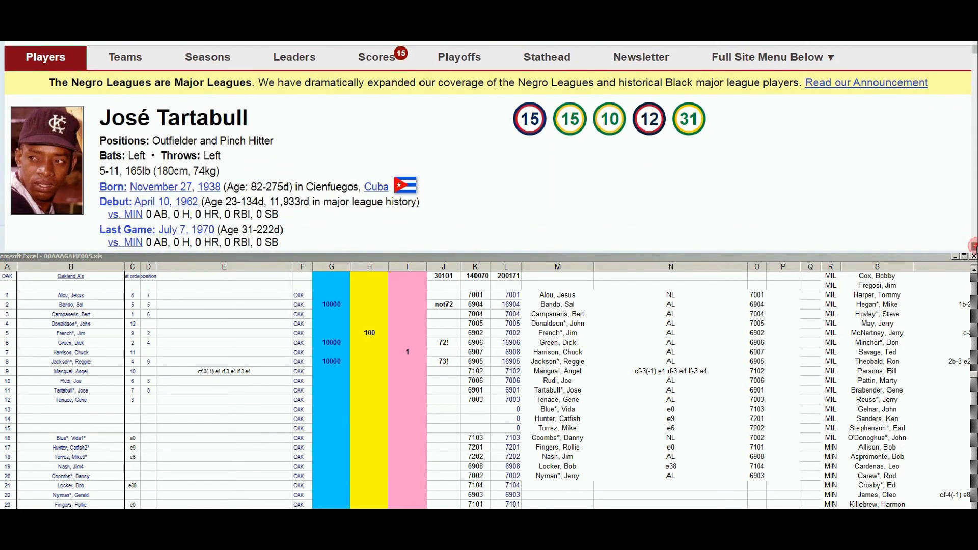
scroll(490, 147, "down", 5)
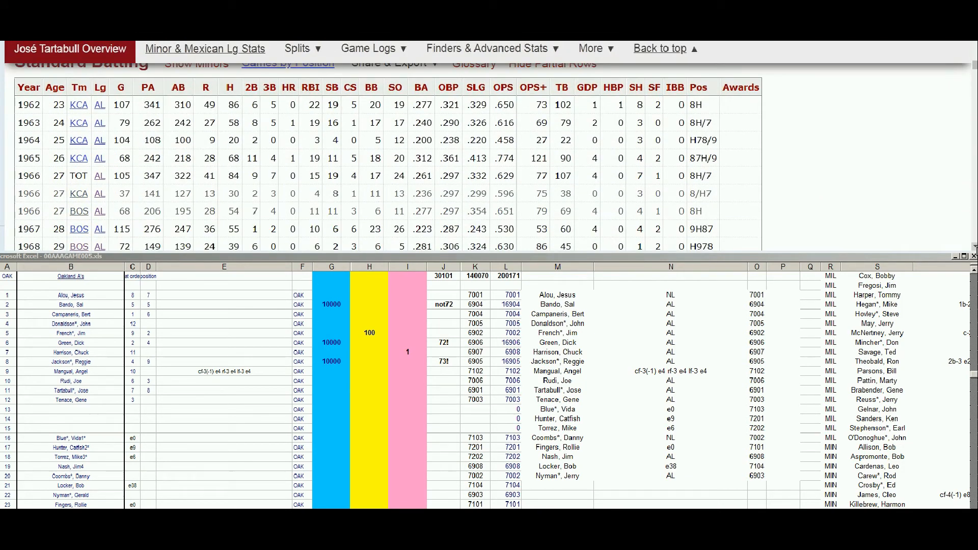
scroll(490, 158, "down", 3)
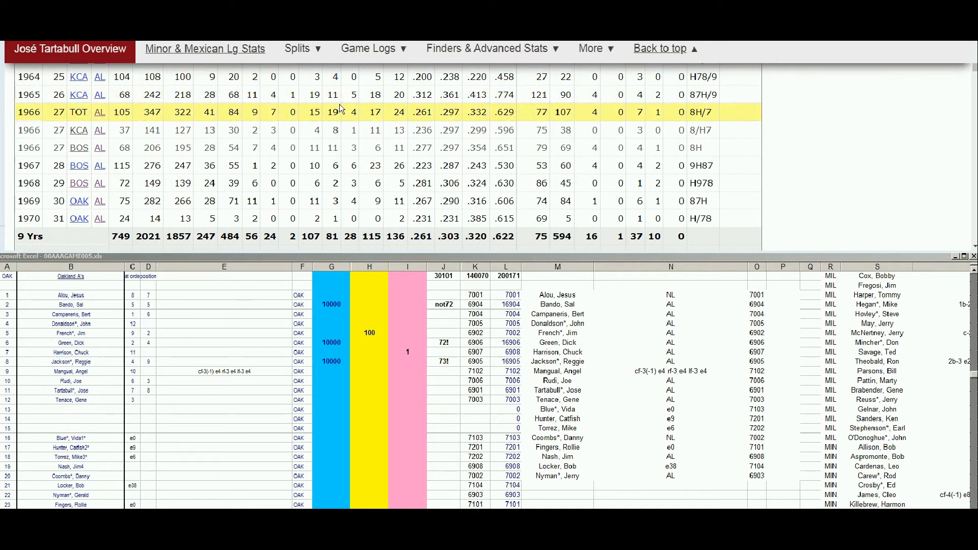
scroll(340, 108, "up", 1)
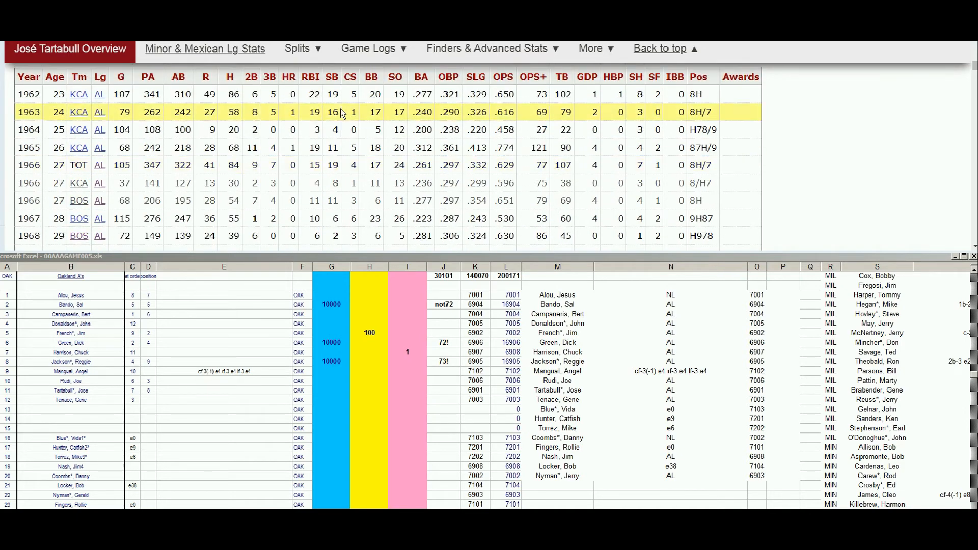
scroll(351, 166, "down", 2)
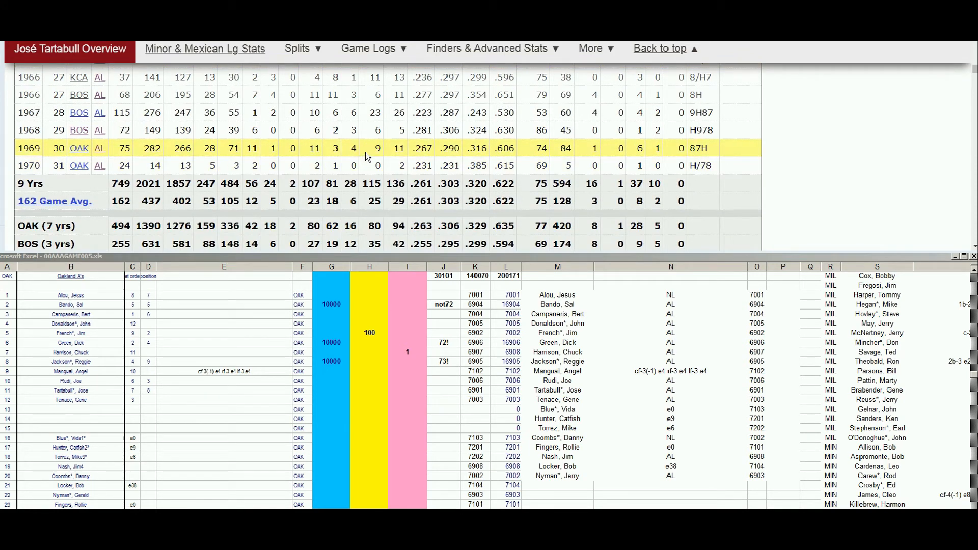
Step: In the Excel roster, enter 1 in Jose Tartabull's pink column I cell
left_click(413, 374)
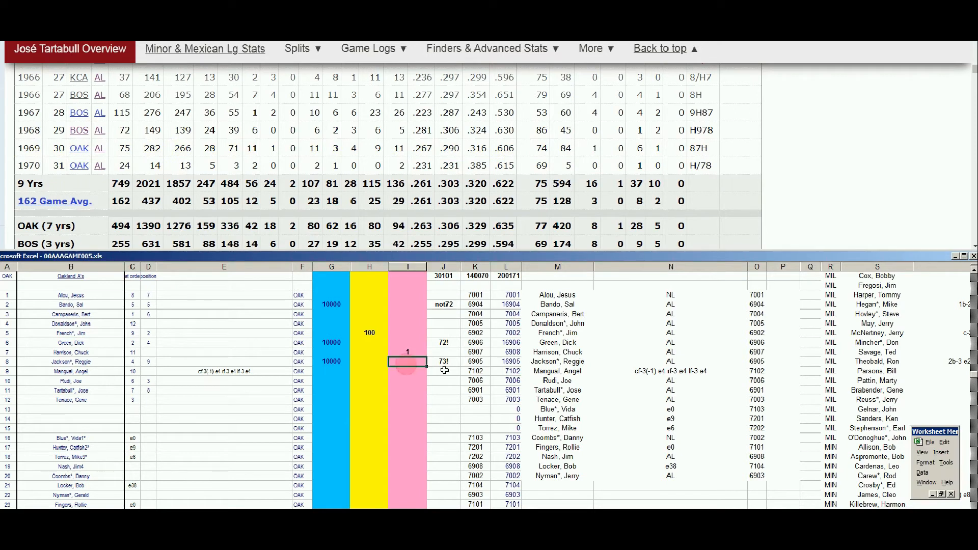
key("Down")
key("Down")
type("1")
key("Return")
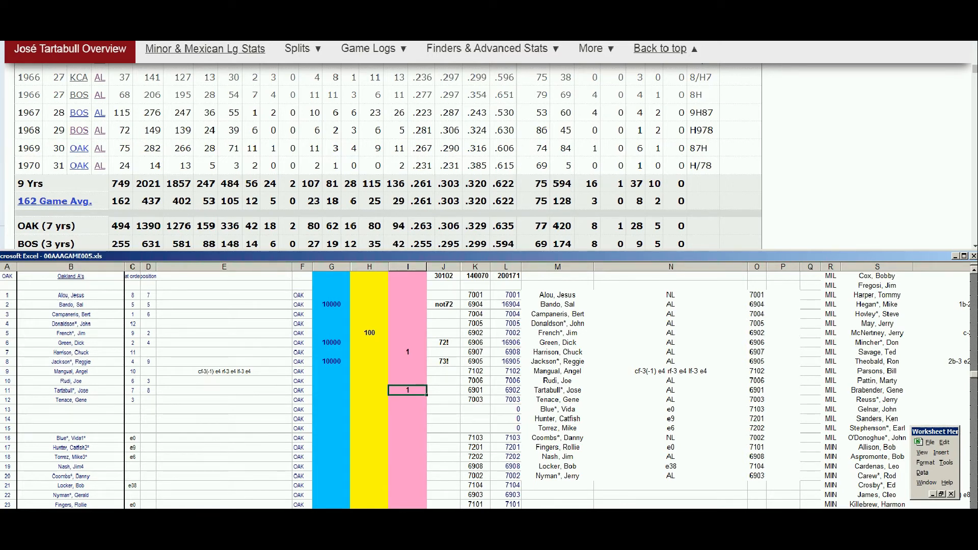
Step: Look up Jim Nash on Baseball Reference and examine his year-by-year pitching statistics through 1972
left_click_drag(976, 70, 976, 45)
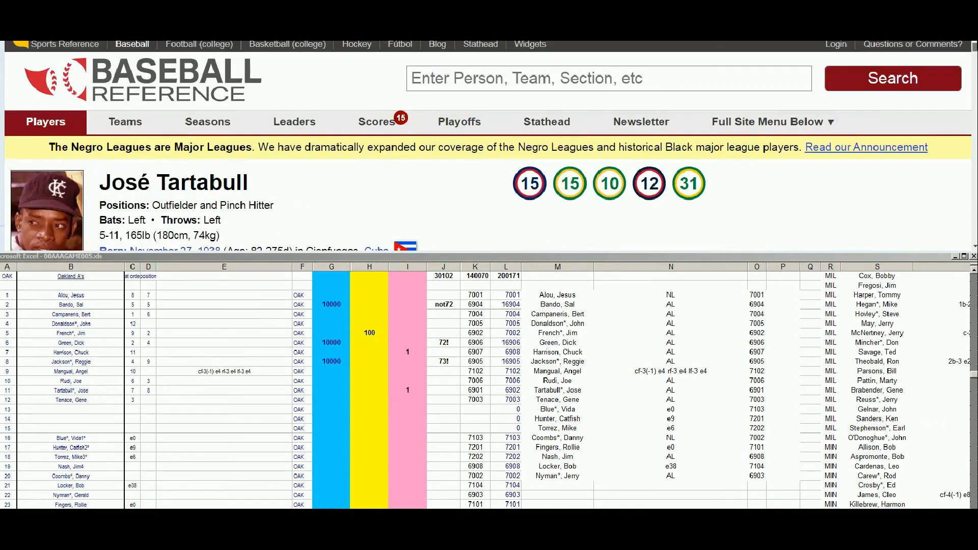
left_click(791, 73)
type("nash")
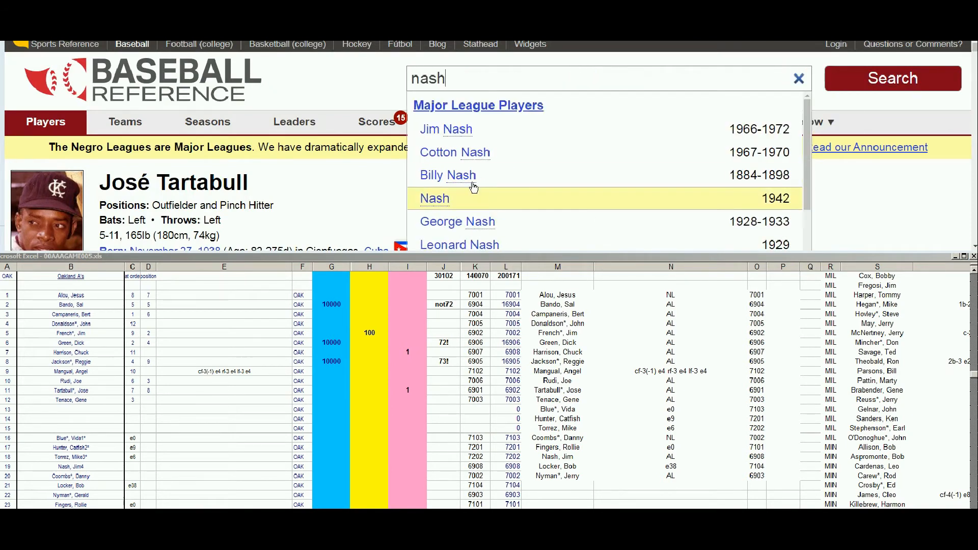
left_click(442, 131)
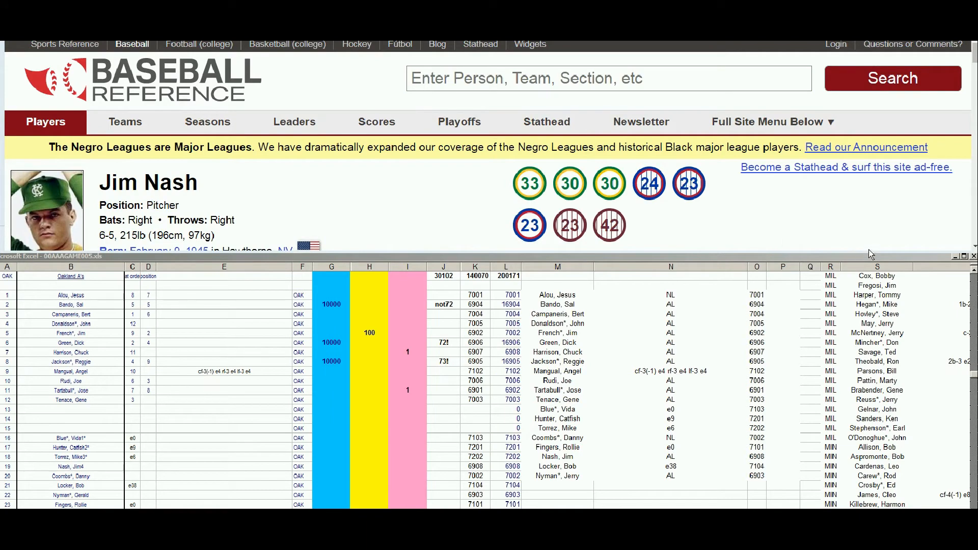
left_click(974, 246)
scroll(974, 247, "down", 10)
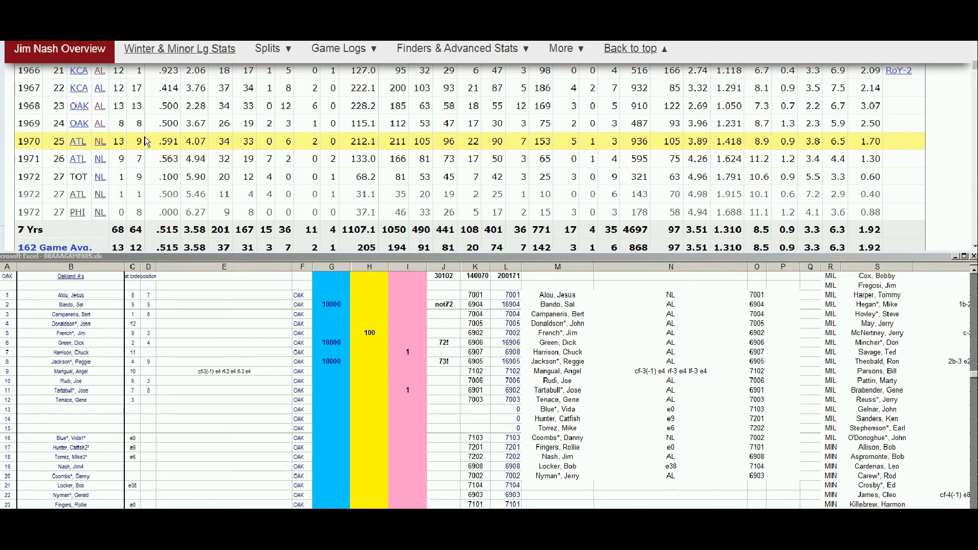
mouse_move(201, 145)
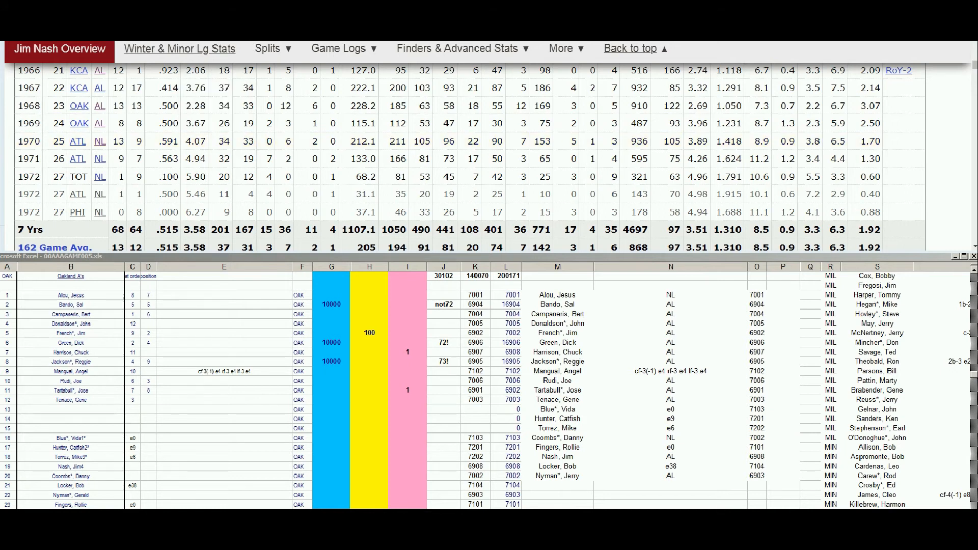
mouse_move(206, 126)
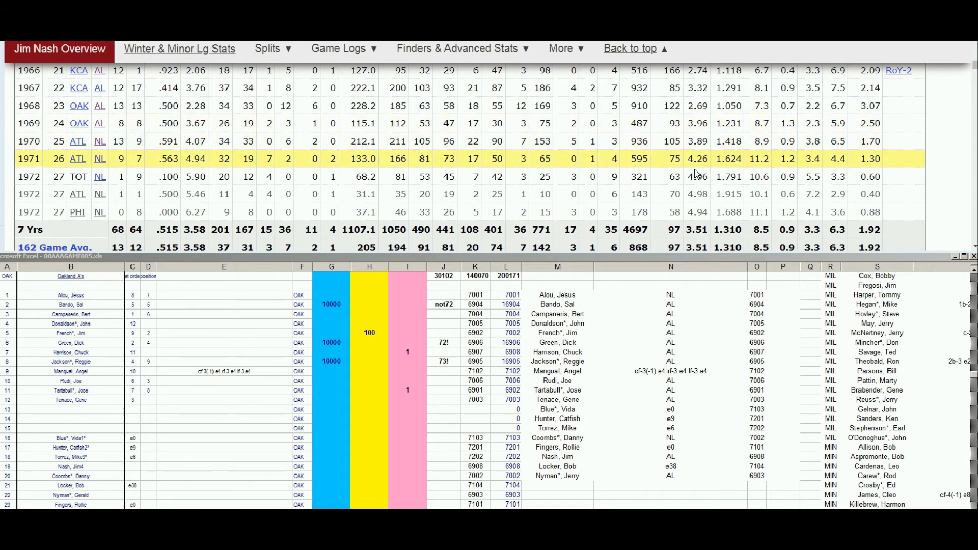
left_click(343, 395)
left_click(369, 400)
key("Down")
key("Down")
key("Down")
key("Down")
key("Down")
key("Down")
key("Down")
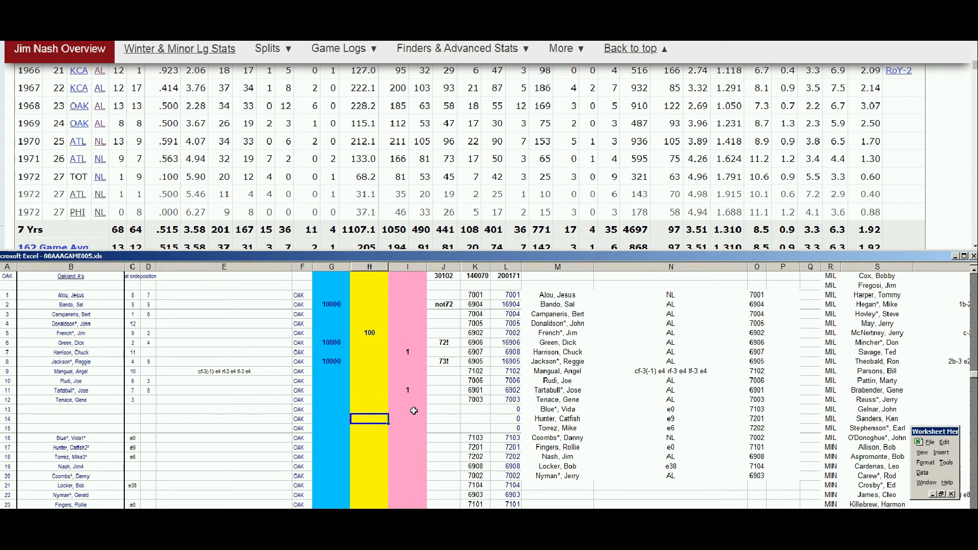
type("100")
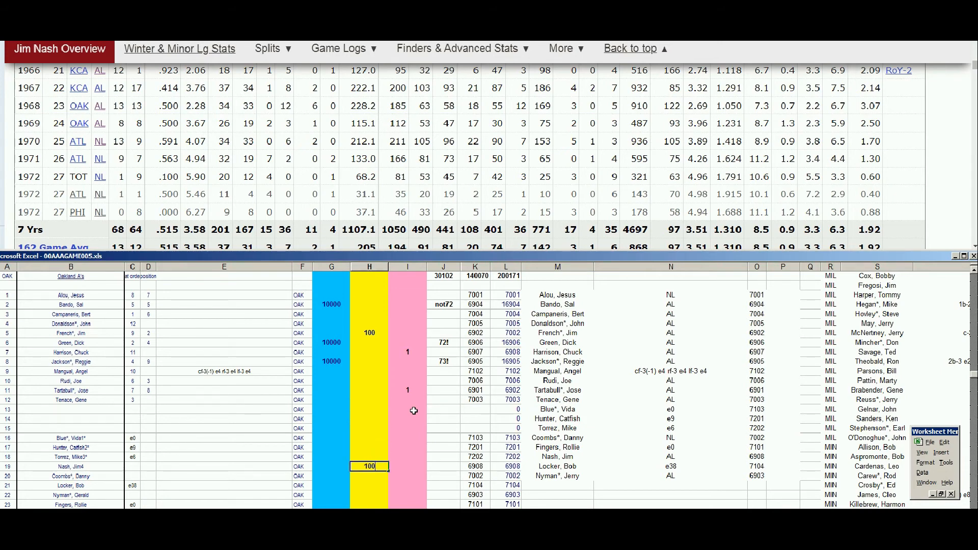
key("ctrl+Return")
Step: Look up Jerry Nyman on Baseball Reference and examine his Standard Pitching table
left_click_drag(975, 65, 973, 50)
left_click(743, 78)
type("nym")
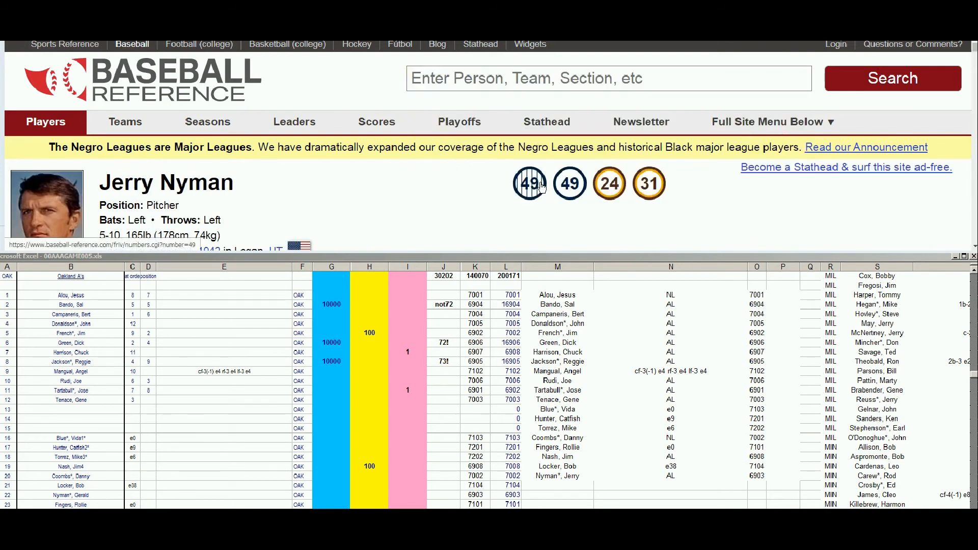
scroll(588, 192, "down", 3)
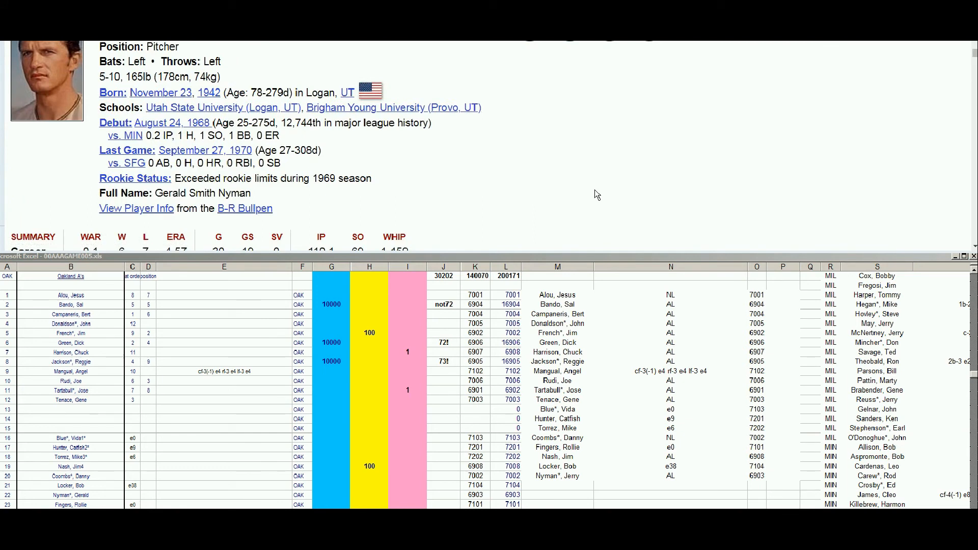
scroll(595, 195, "down", 5)
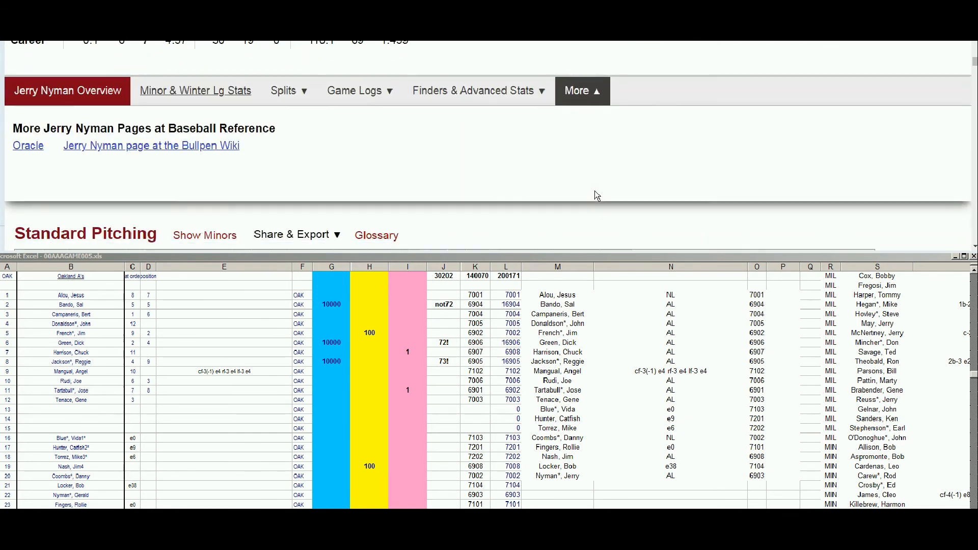
scroll(594, 195, "down", 2)
mouse_move(641, 164)
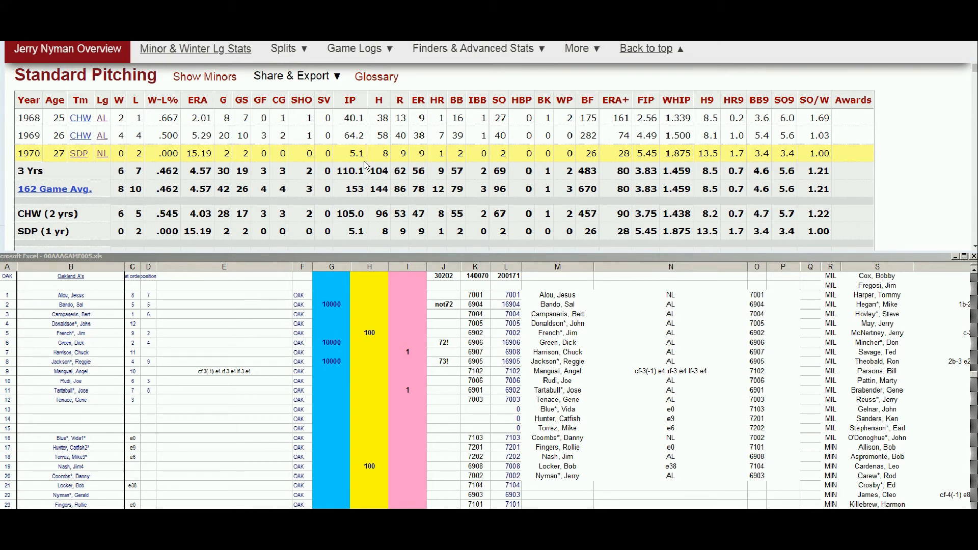
left_click(398, 463)
key("Return")
key("Down")
key("Down")
type("1")
key("Up")
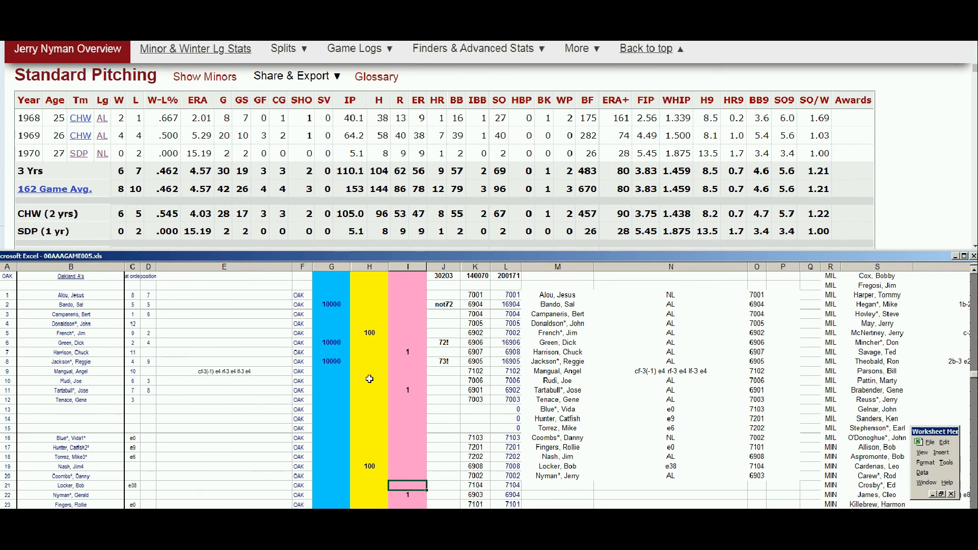
left_click(375, 364)
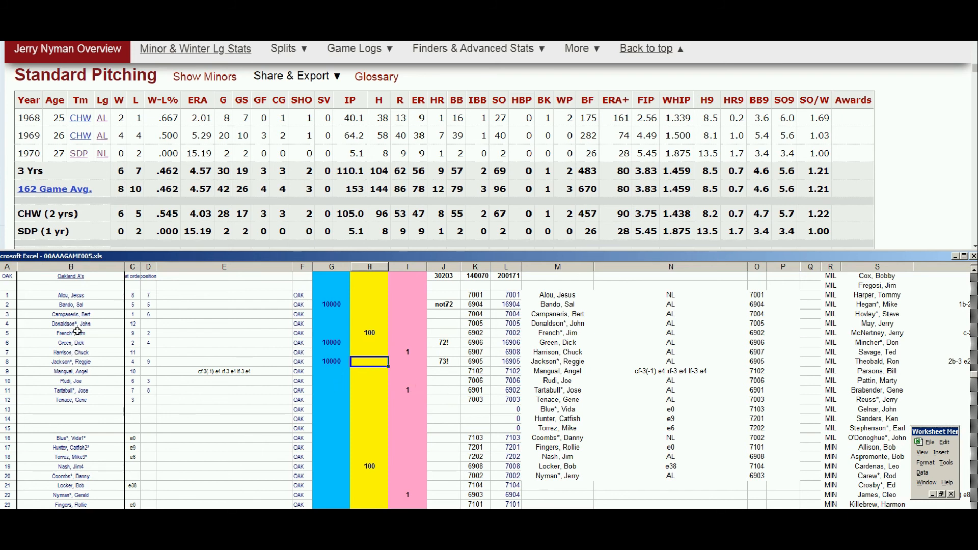
left_click(85, 380)
left_click(93, 317)
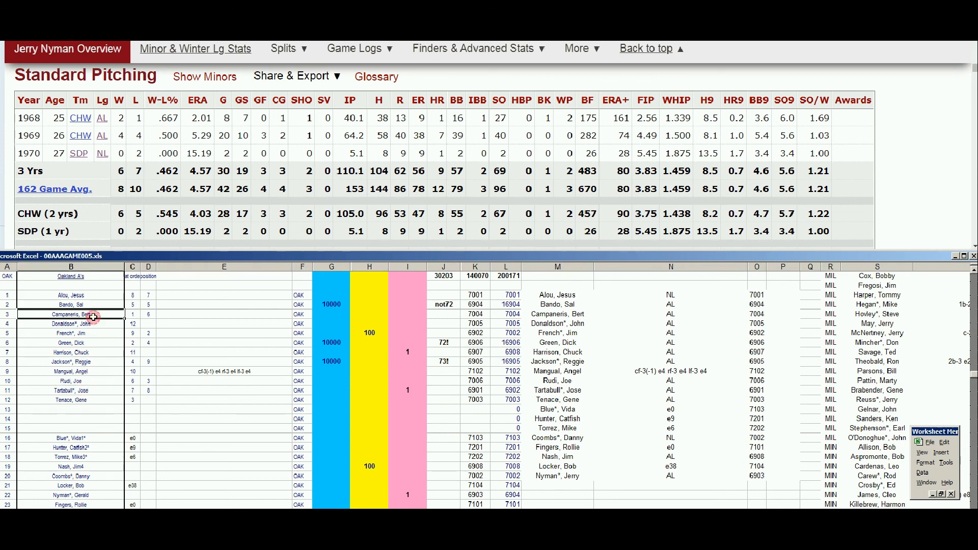
left_click(341, 333)
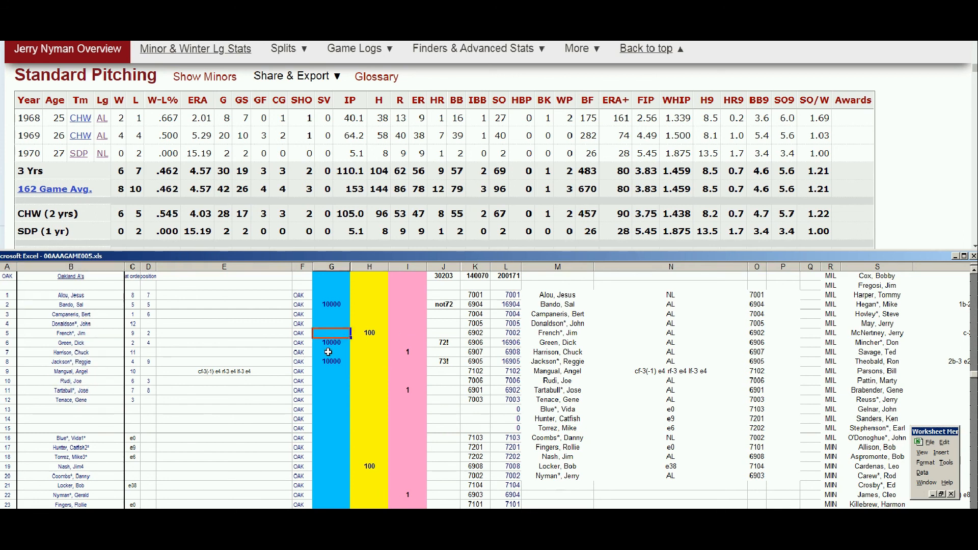